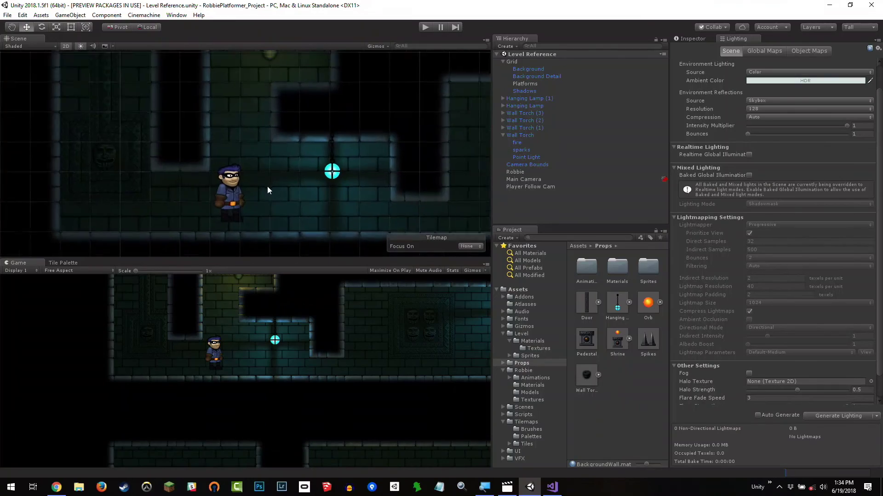
# - Zoom and pan the Scene view so Robbie sits centered and close up
pyautogui.scroll(6, 266, 192)
pyautogui.scroll(-5, 261, 186)
pyautogui.moveTo(261, 181); pyautogui.dragTo(327, 132, button='middle')
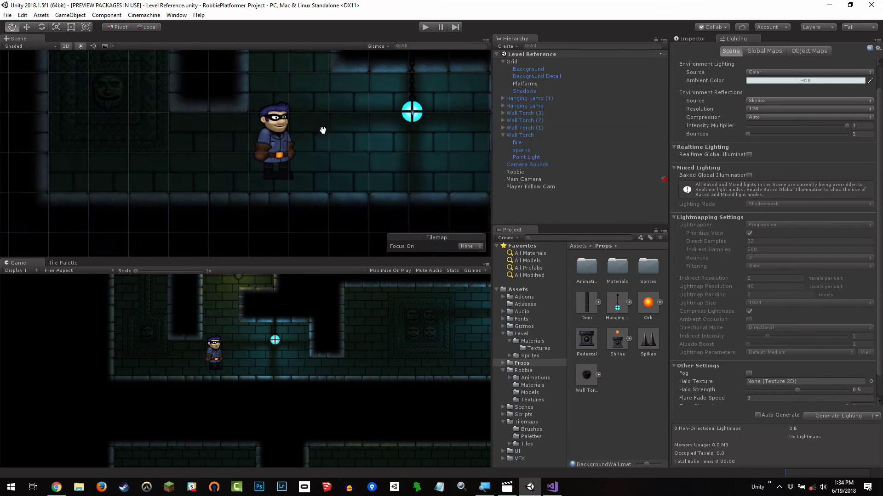
pyautogui.scroll(3, 330, 137)
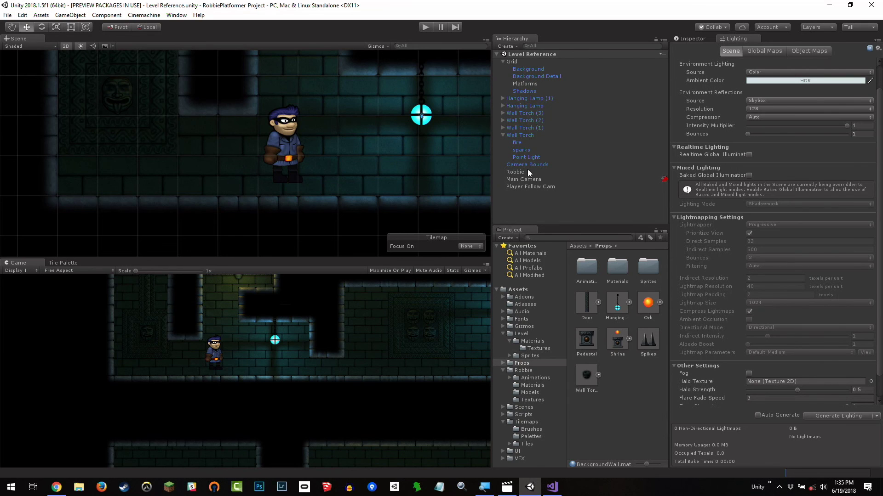
# - Select Robbie, show its Inspector properties, and list the Robbie assets folder contents
pyautogui.click(516, 172)
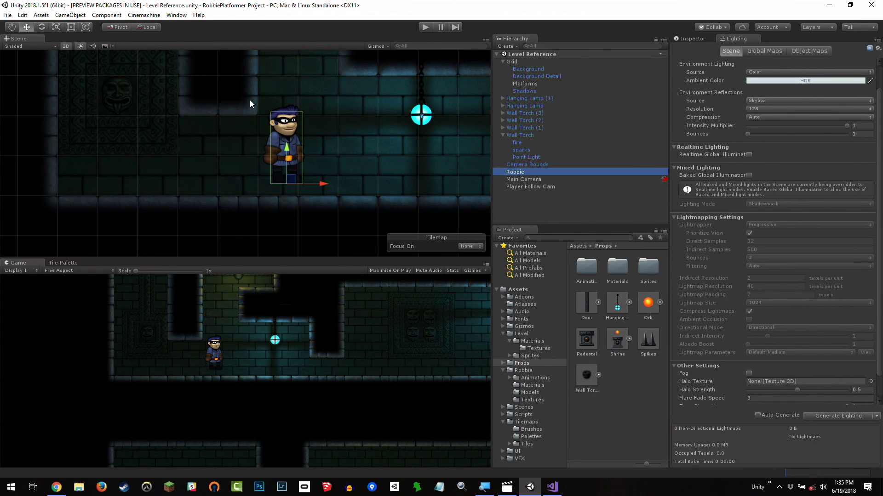
pyautogui.click(693, 39)
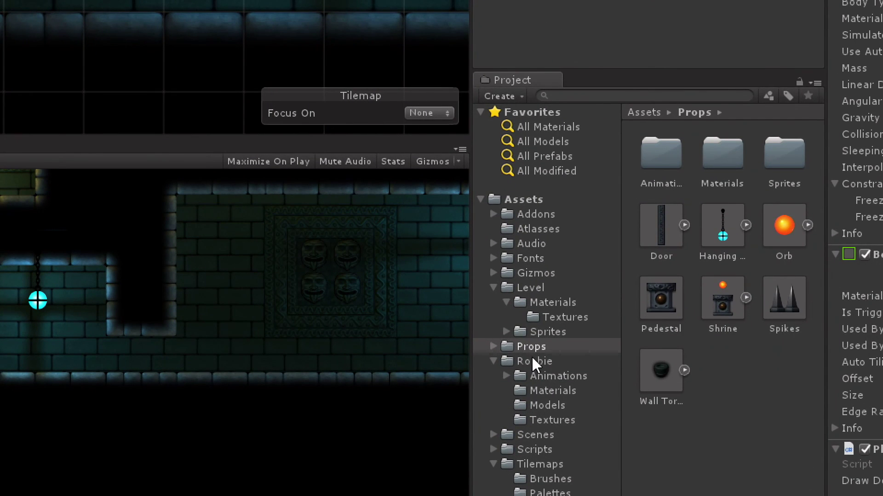
pyautogui.click(534, 363)
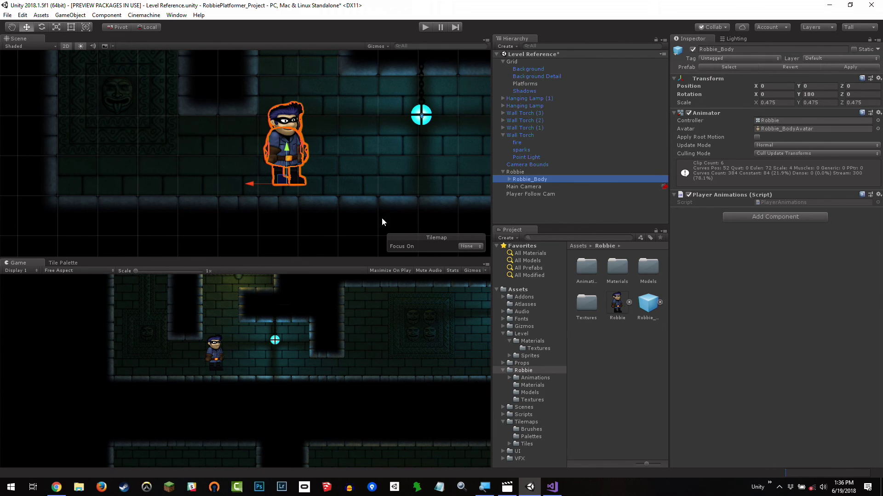
# - Turn off Selection Outline in the Scene view's Gizmos menu
pyautogui.click(376, 46)
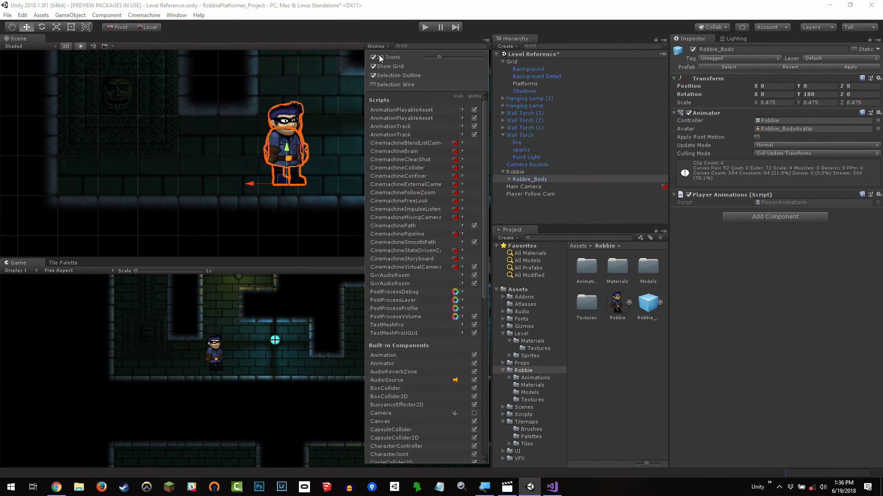
pyautogui.click(373, 75)
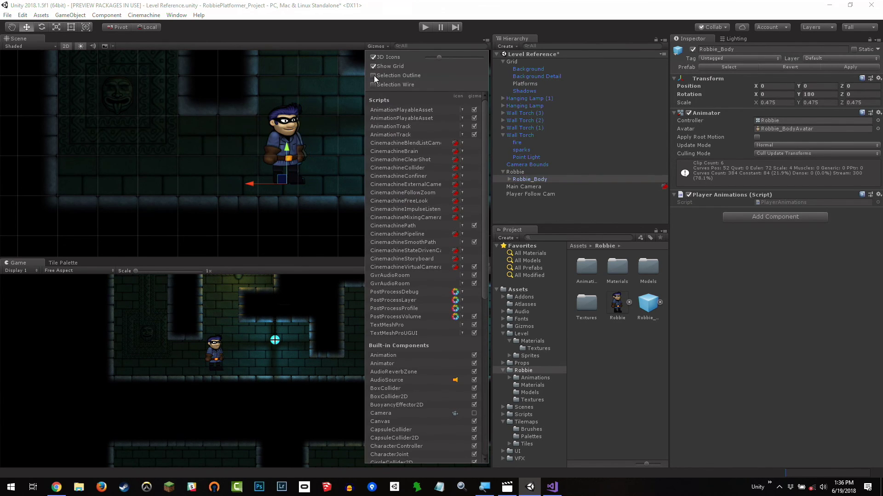
pyautogui.click(546, 215)
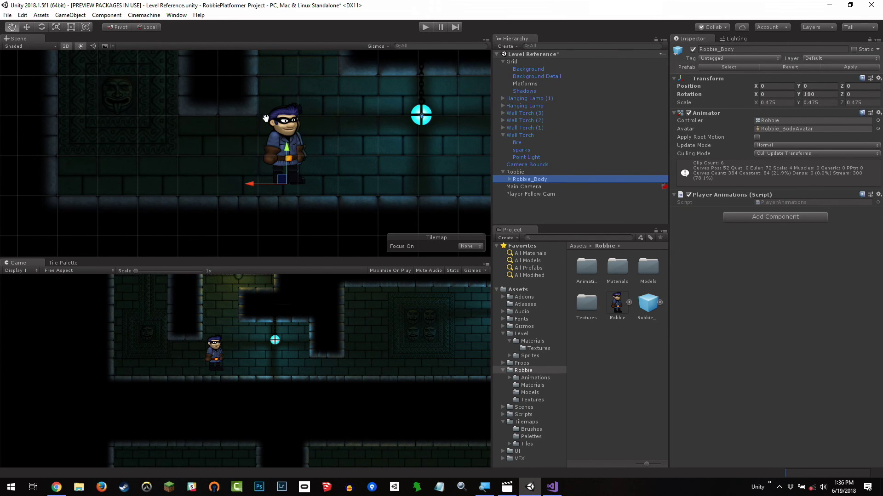
pyautogui.moveTo(266, 117); pyautogui.dragTo(276, 133, button='middle')
# - Frame Robbie and browse Robbie_Body's parts: Hand1, Hand2, Head, Leg1 and Leg2
pyautogui.click(531, 173)
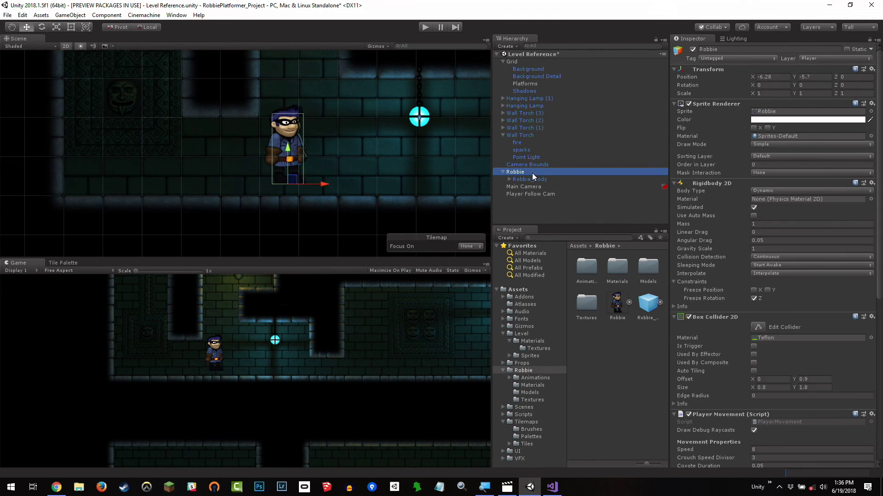
pyautogui.doubleClick(532, 173)
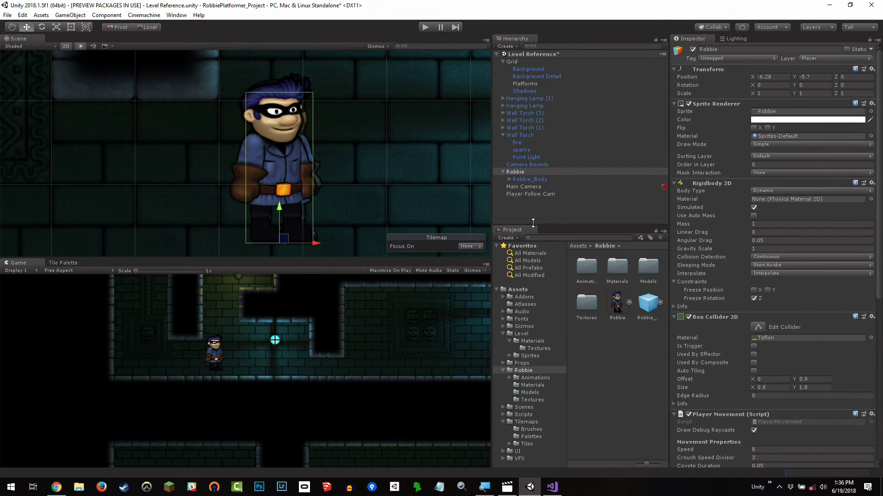
pyautogui.click(533, 222)
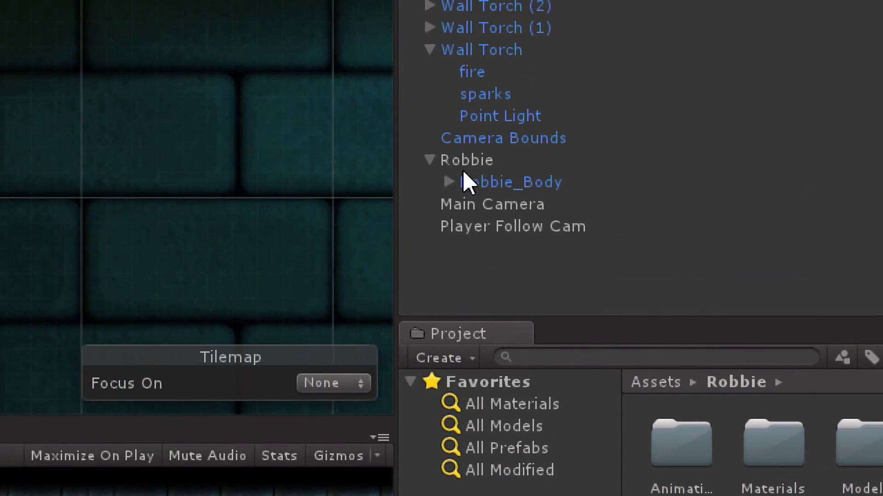
pyautogui.click(465, 183)
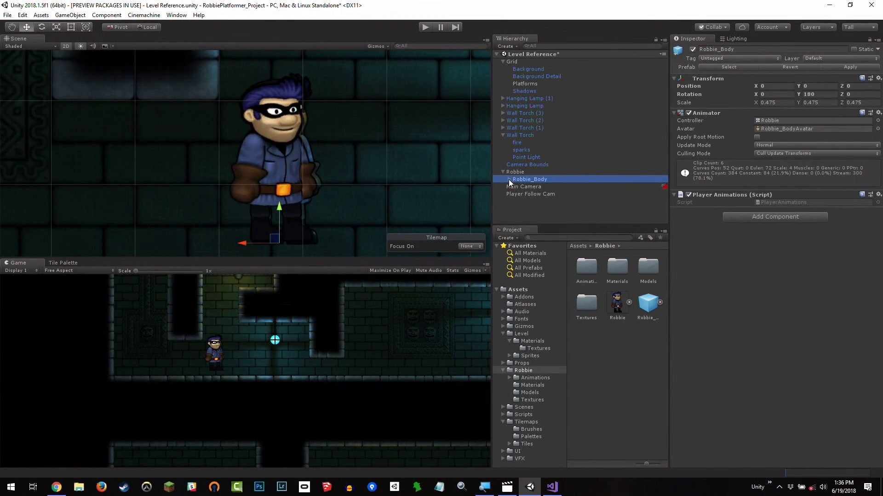
pyautogui.click(509, 179)
pyautogui.click(528, 187)
pyautogui.click(528, 195)
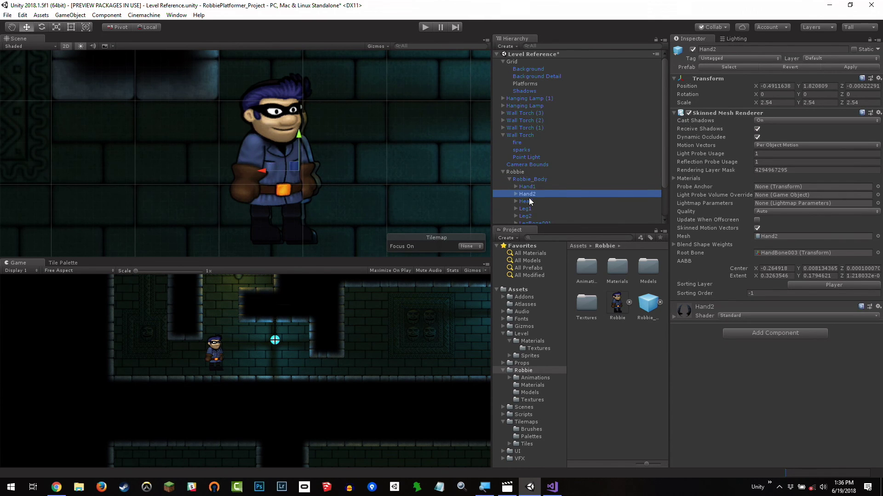
pyautogui.click(528, 201)
pyautogui.click(530, 209)
pyautogui.click(534, 215)
pyautogui.scroll(-2, 544, 198)
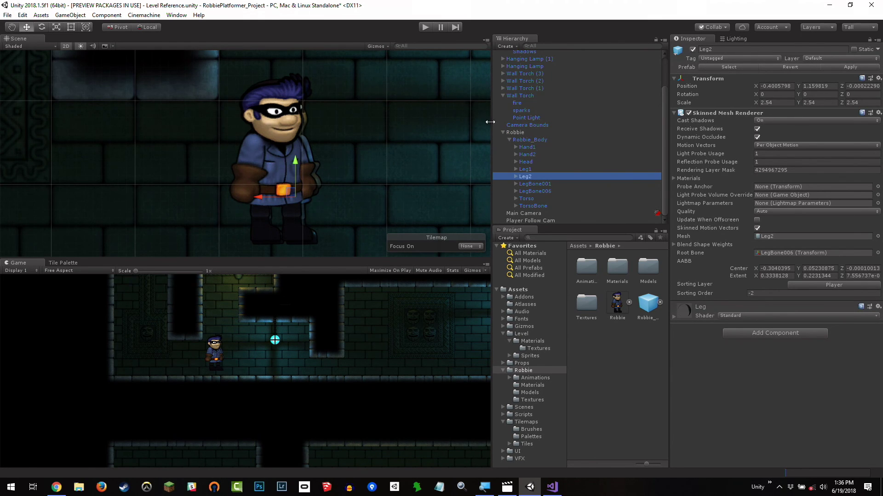
# - Disable Robbie's Sprite Renderer, collapse Robbie, and nudge it slightly up and right
pyautogui.click(515, 132)
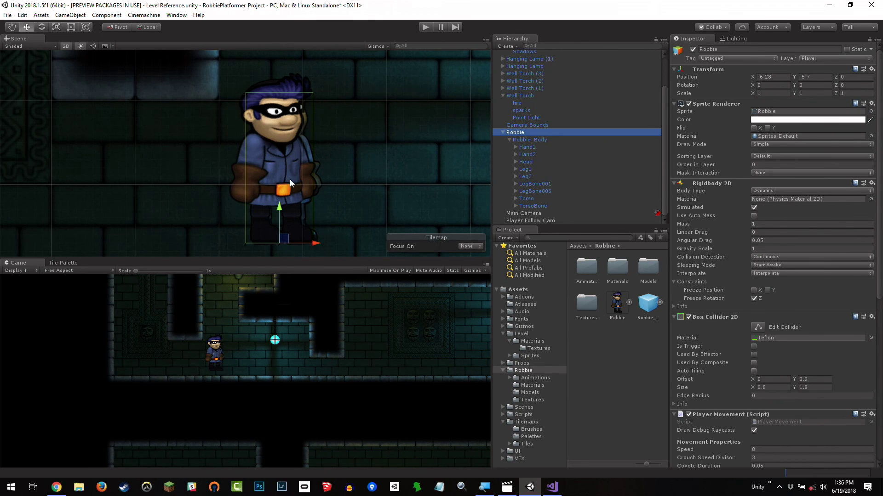
pyautogui.click(688, 103)
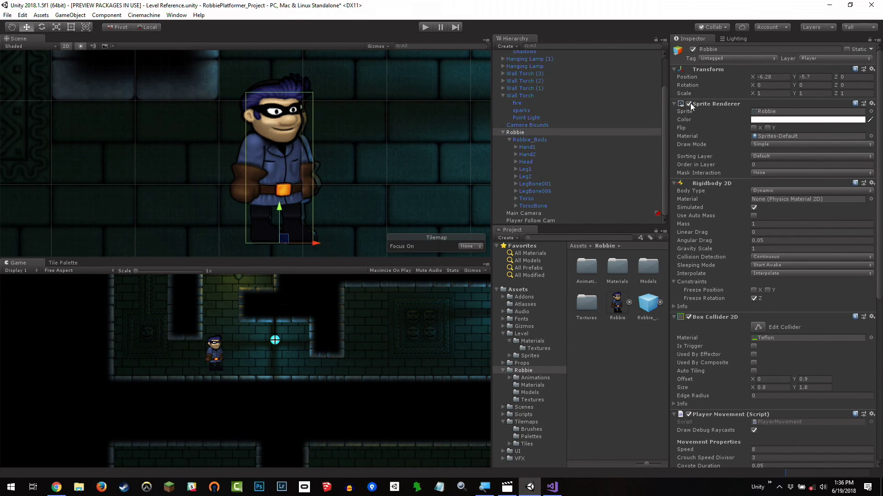
pyautogui.click(502, 132)
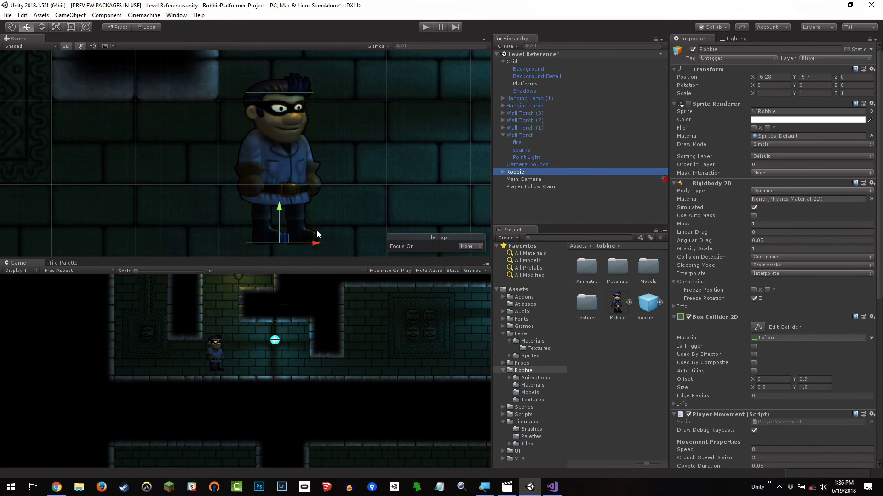
pyautogui.moveTo(285, 239)
pyautogui.mouseDown()
pyautogui.moveTo(450, 232)
pyautogui.moveTo(449, 179)
pyautogui.moveTo(453, 243)
pyautogui.moveTo(451, 174)
pyautogui.moveTo(451, 230)
pyautogui.moveTo(386, 218)
pyautogui.moveTo(294, 235)
pyautogui.mouseUp()
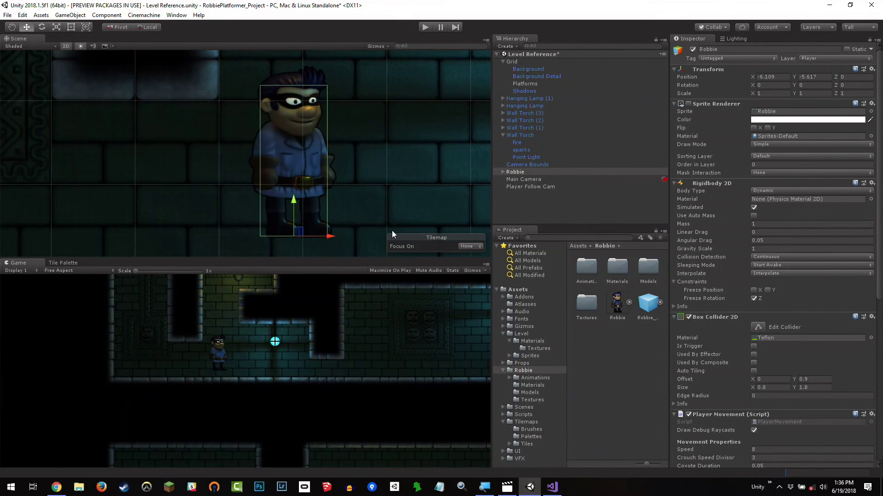
# - Inspect Hand1's material settings, then reselect Robbie_Body with the Move tool active
pyautogui.click(502, 172)
pyautogui.click(527, 187)
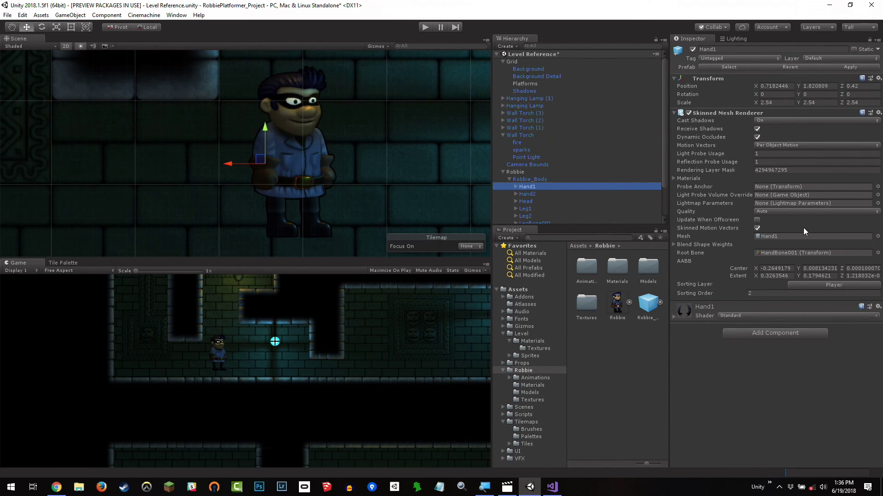
pyautogui.click(673, 314)
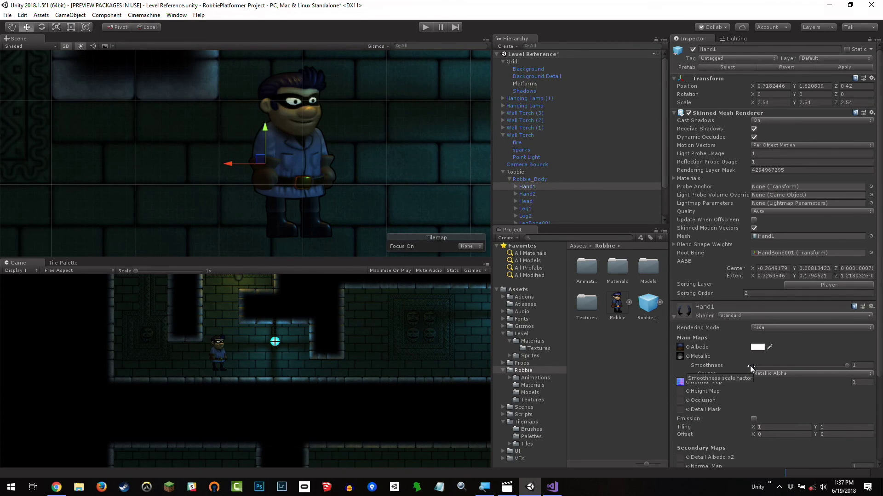
pyautogui.click(543, 180)
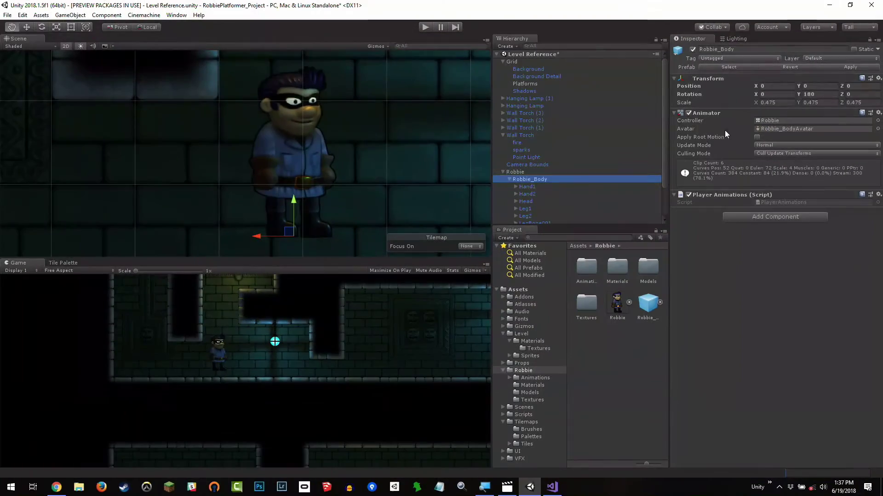
pyautogui.press('w')
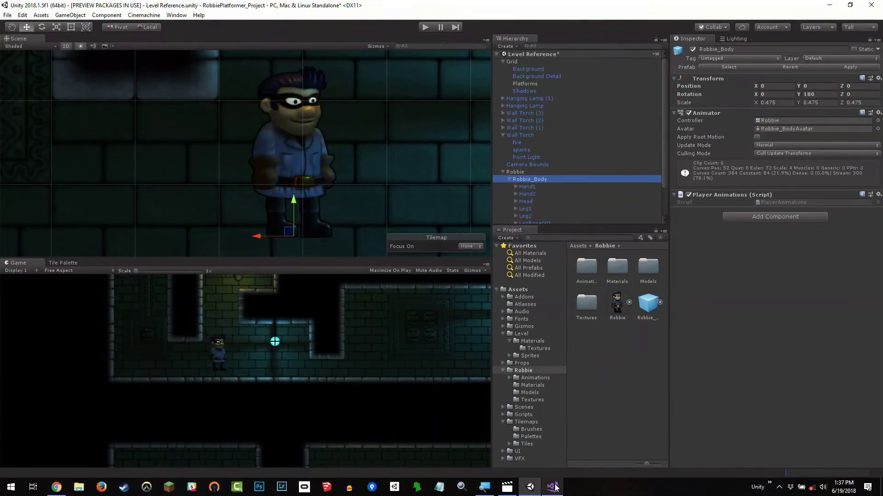
# - Open PlayerAnimations.cs in Visual Studio and highlight its parameter ID fields and StringToHash lines
pyautogui.click(553, 487)
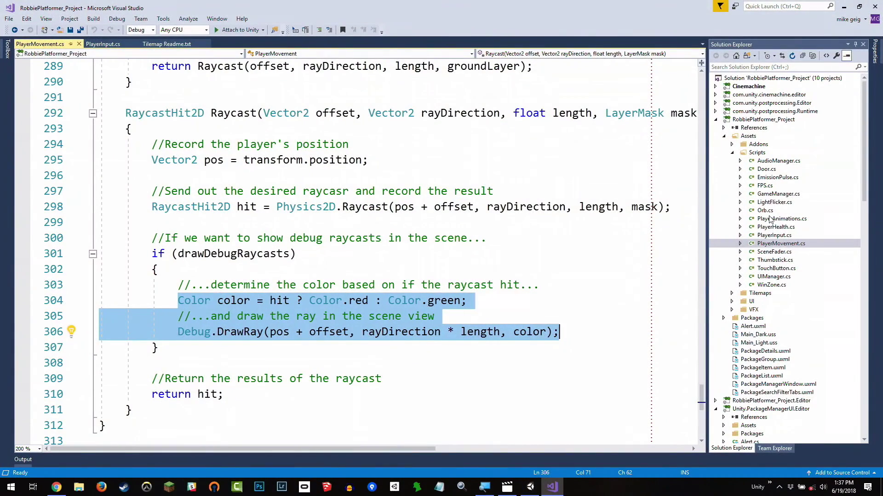
pyautogui.doubleClick(775, 219)
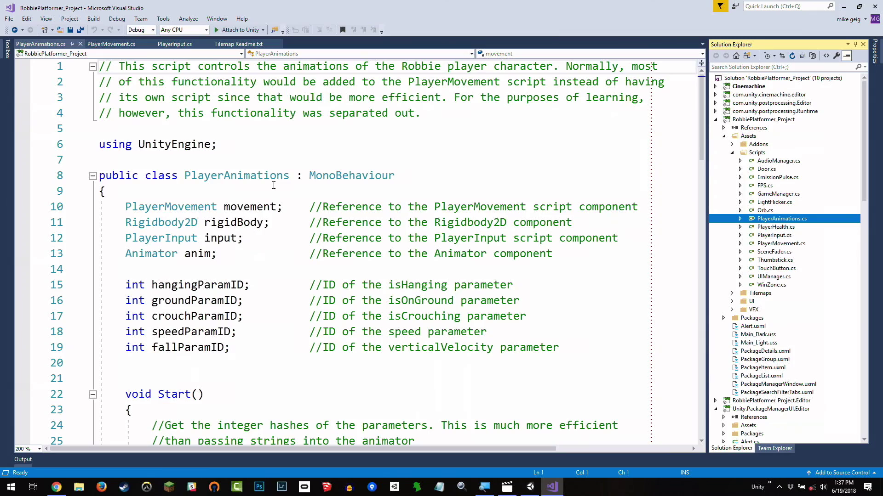
pyautogui.scroll(-2, 249, 197)
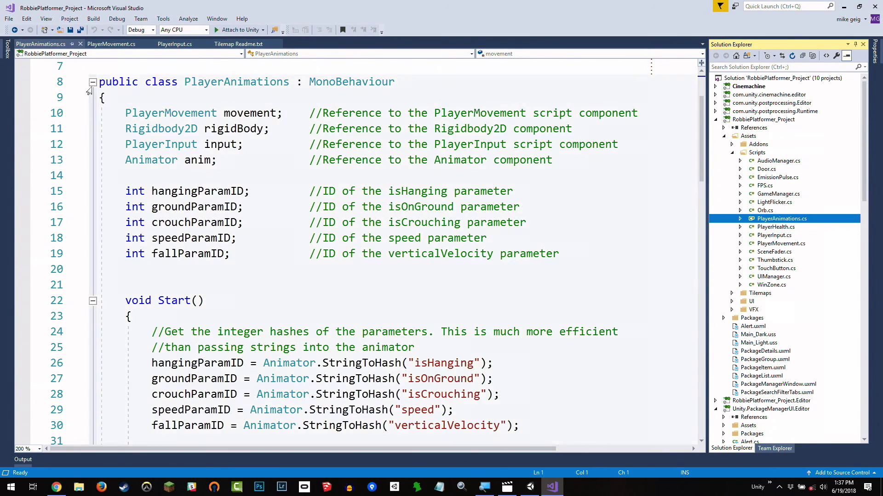
pyautogui.moveTo(125, 113); pyautogui.dragTo(575, 167)
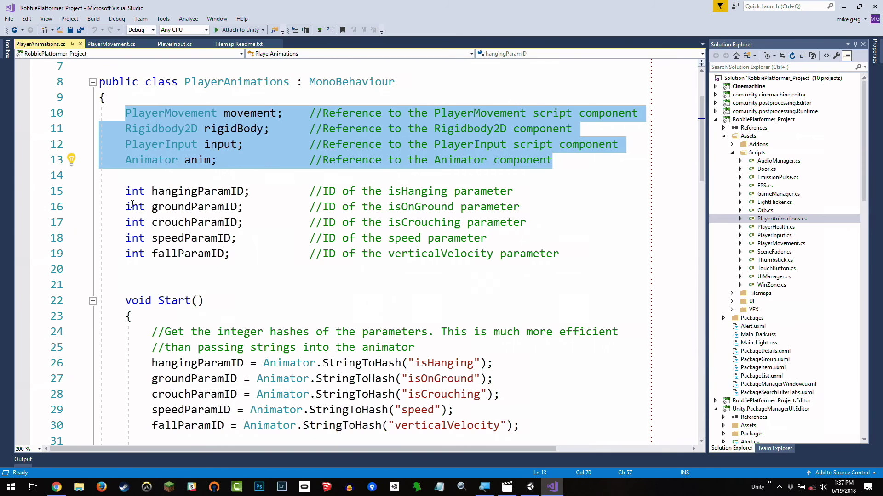
pyautogui.moveTo(116, 193); pyautogui.dragTo(589, 251)
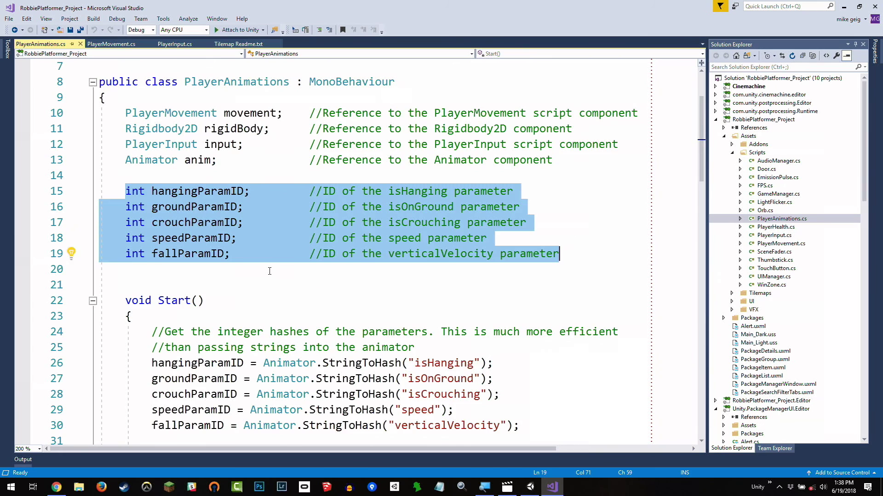
pyautogui.scroll(-3, 270, 271)
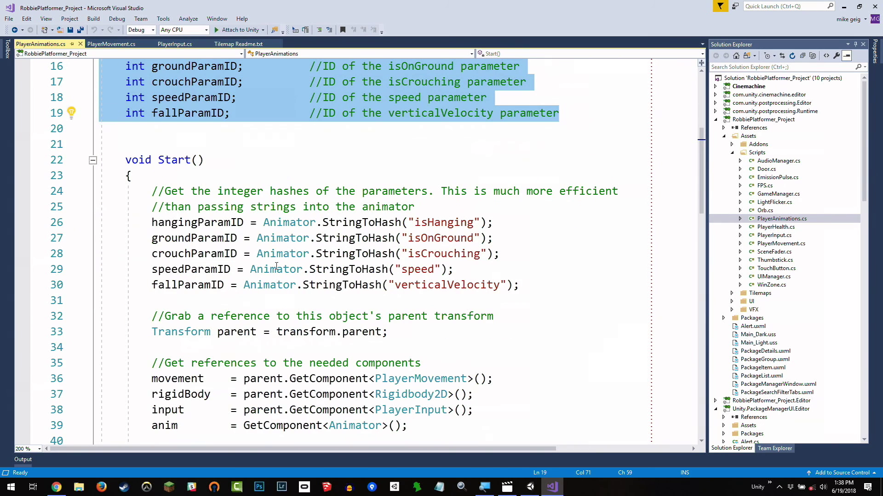
pyautogui.moveTo(152, 223); pyautogui.dragTo(623, 284)
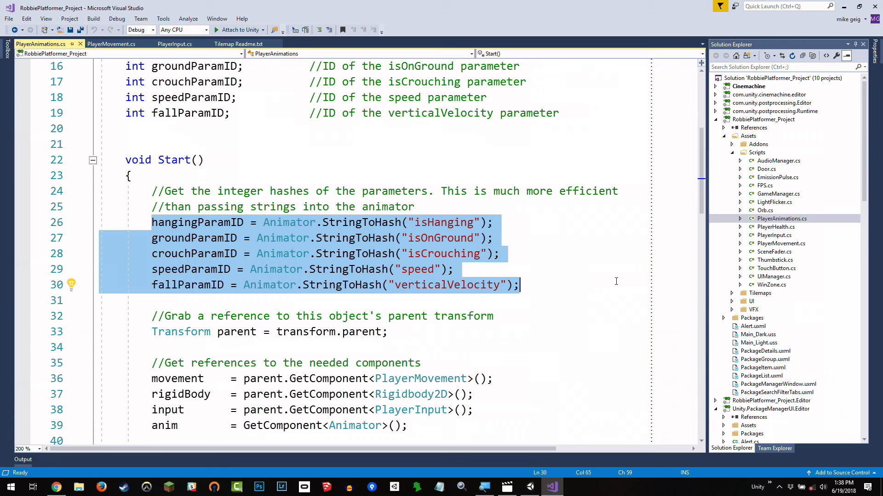
pyautogui.scroll(-4, 404, 238)
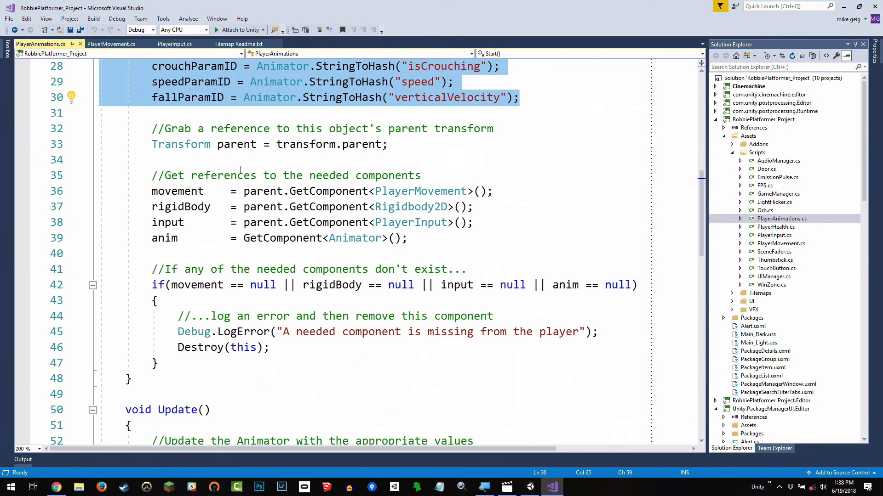
pyautogui.moveTo(128, 146); pyautogui.dragTo(389, 145)
pyautogui.moveTo(150, 192); pyautogui.dragTo(525, 215)
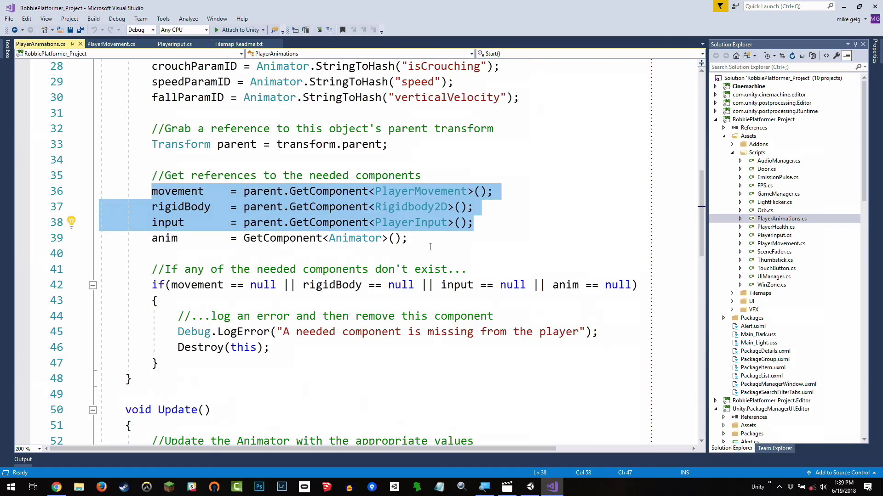
pyautogui.scroll(-7, 430, 247)
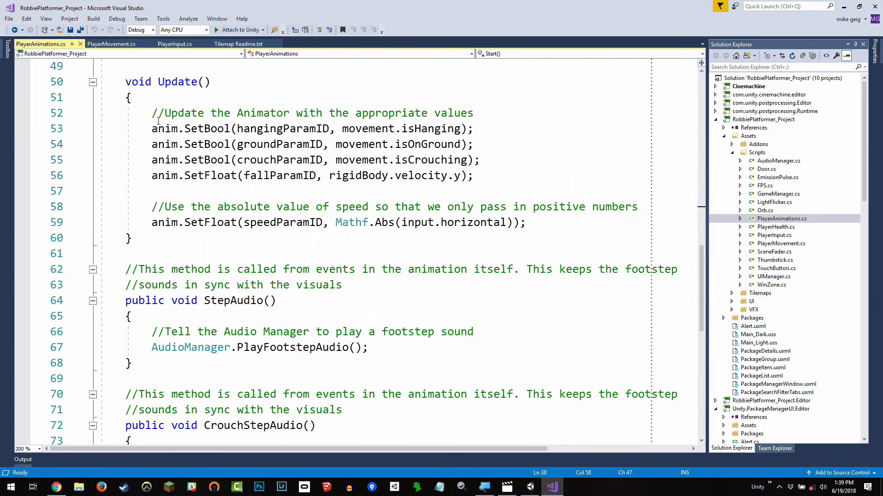
pyautogui.moveTo(152, 128); pyautogui.dragTo(493, 170)
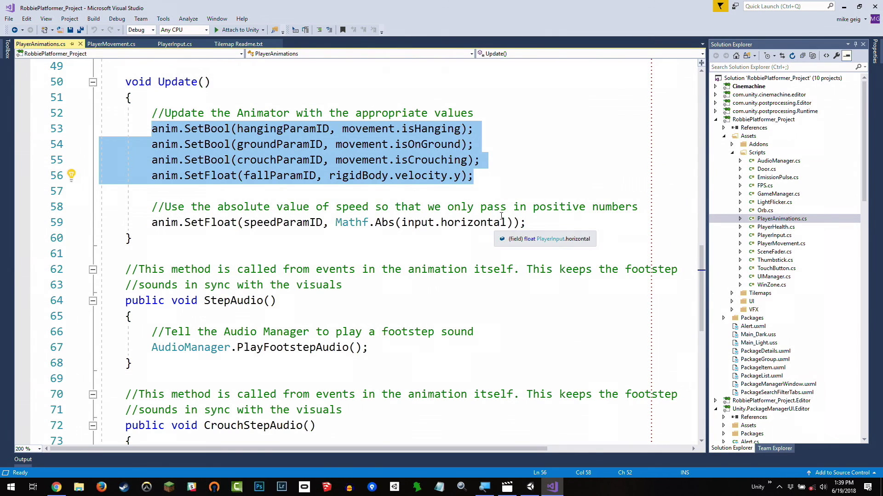
pyautogui.scroll(-3, 263, 224)
pyautogui.moveTo(123, 166); pyautogui.dragTo(206, 359)
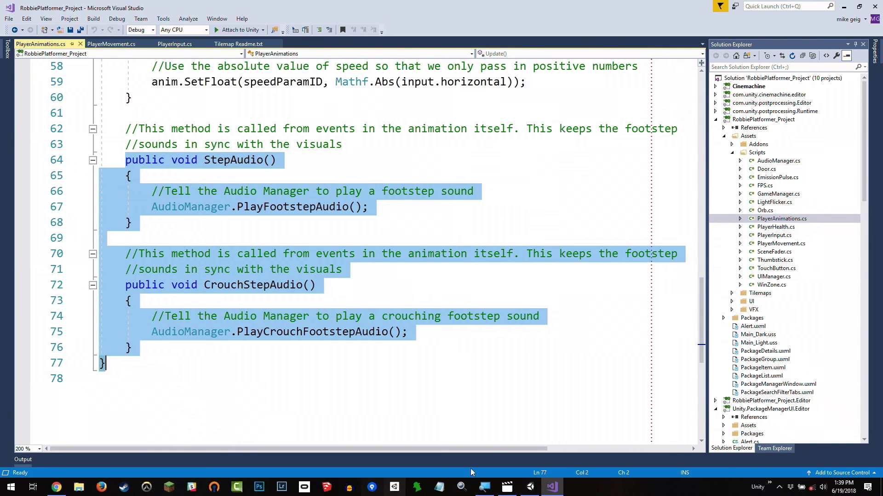
# - Enter Play mode in Unity and run Robbie right and left
pyautogui.click(529, 486)
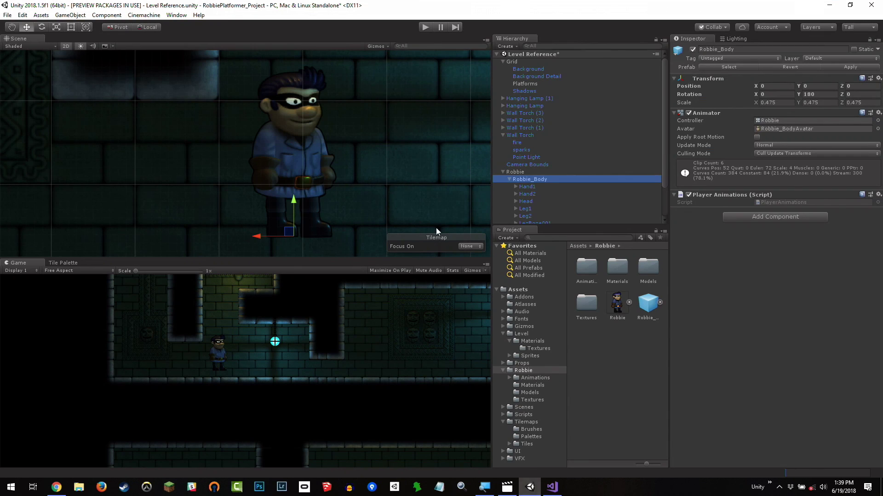
pyautogui.click(424, 27)
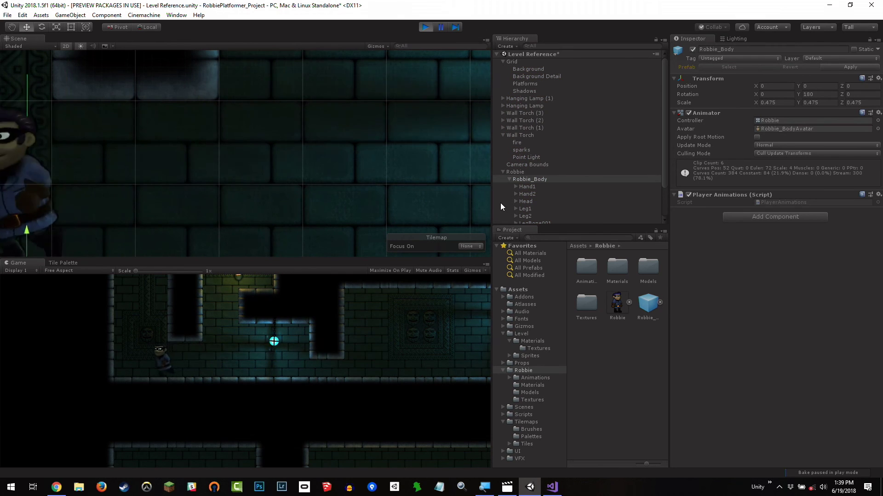
pyautogui.press('Right')
pyautogui.press('Left')
pyautogui.press('Right')
pyautogui.press('Right')
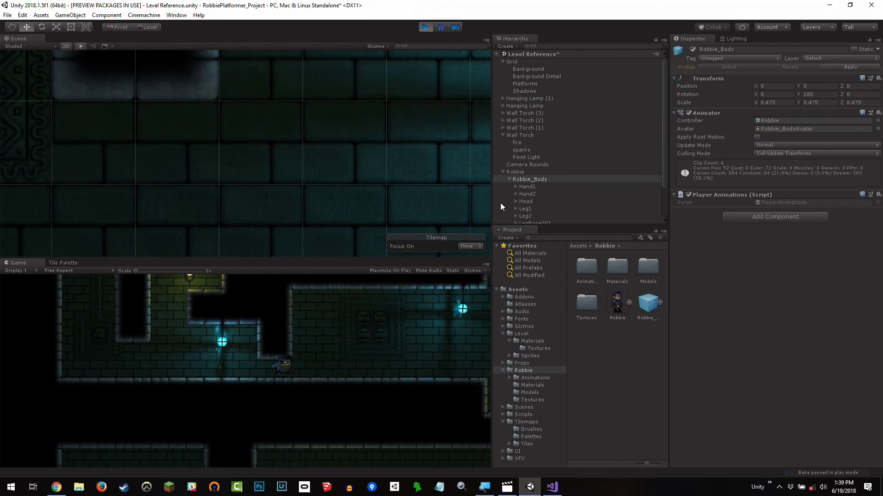
pyautogui.press('Right')
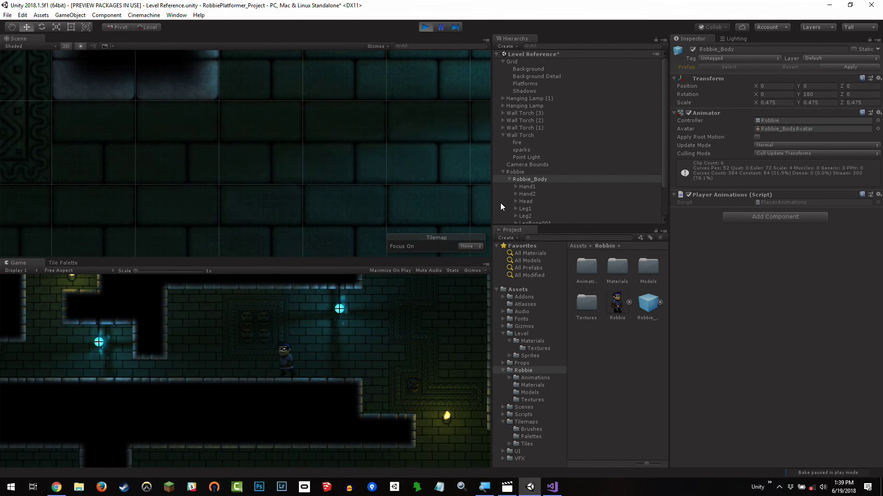
pyautogui.press('Left')
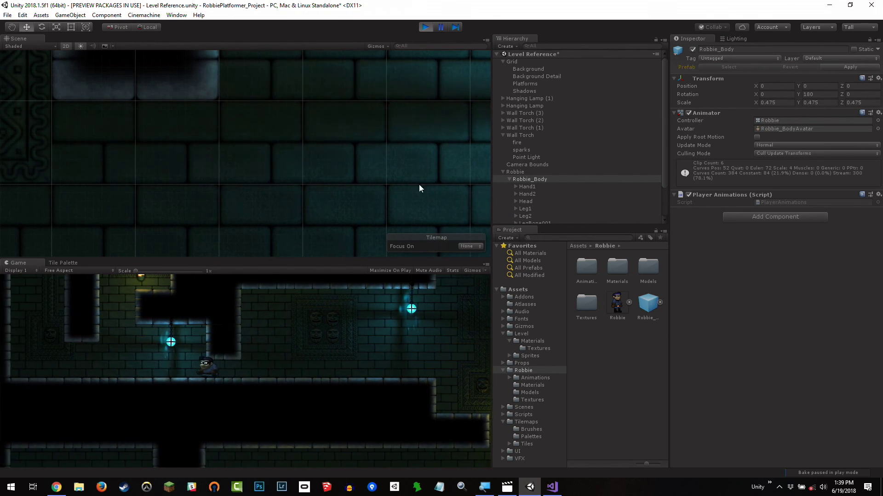
# - Enlarge the Game view, make Robbie jump, hang from the ledge and drop, then stop
pyautogui.press('f')
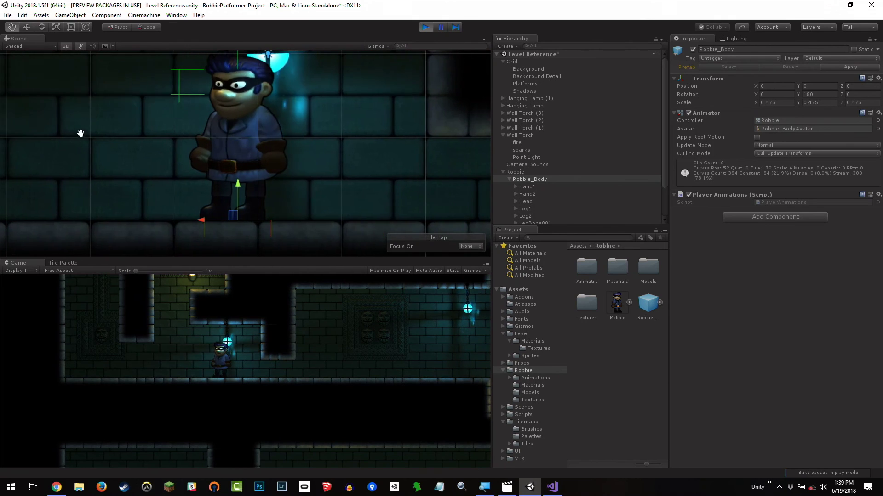
pyautogui.scroll(1, 222, 145)
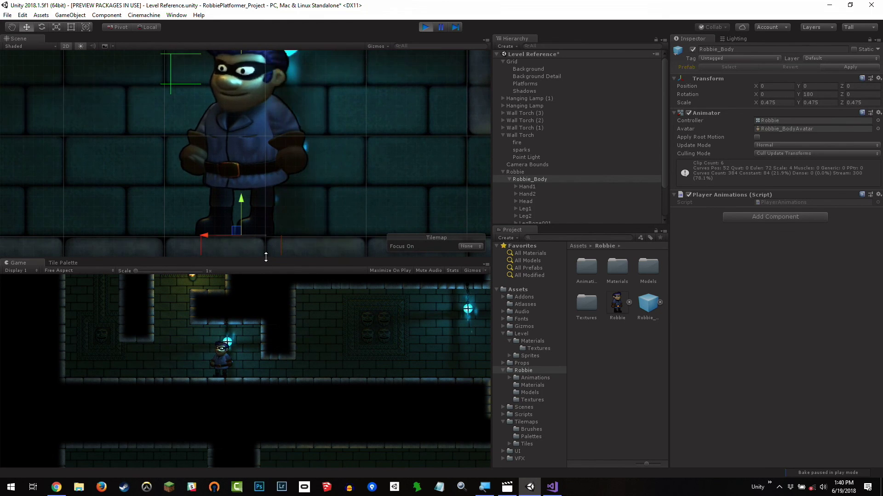
pyautogui.moveTo(267, 258); pyautogui.dragTo(275, 159)
pyautogui.press('Left')
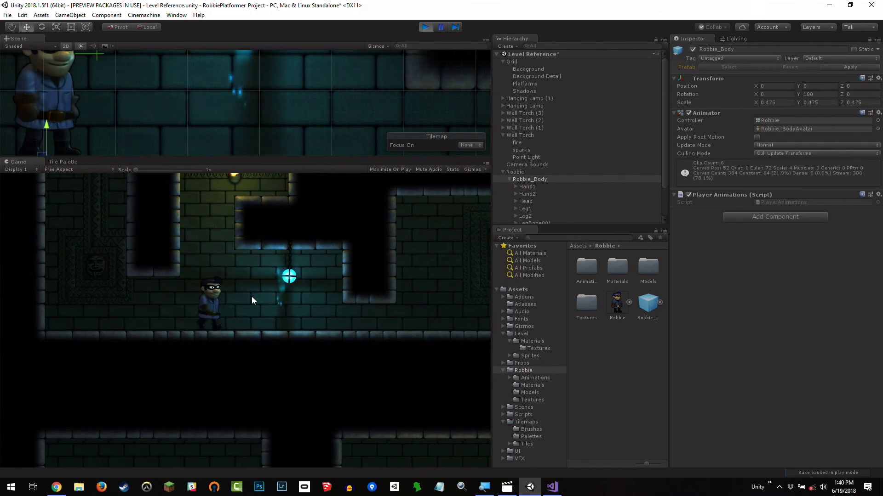
pyautogui.press('space')
pyautogui.press('space')
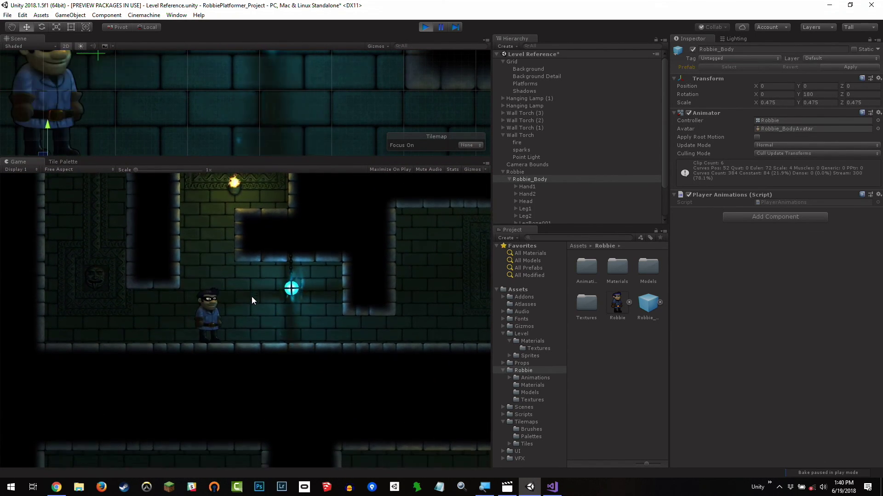
pyautogui.press('space')
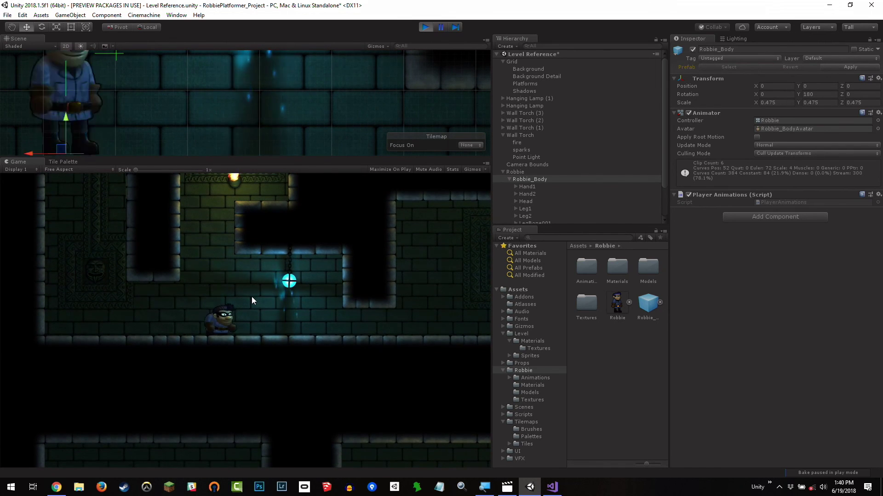
pyautogui.press('space')
pyautogui.press('Down')
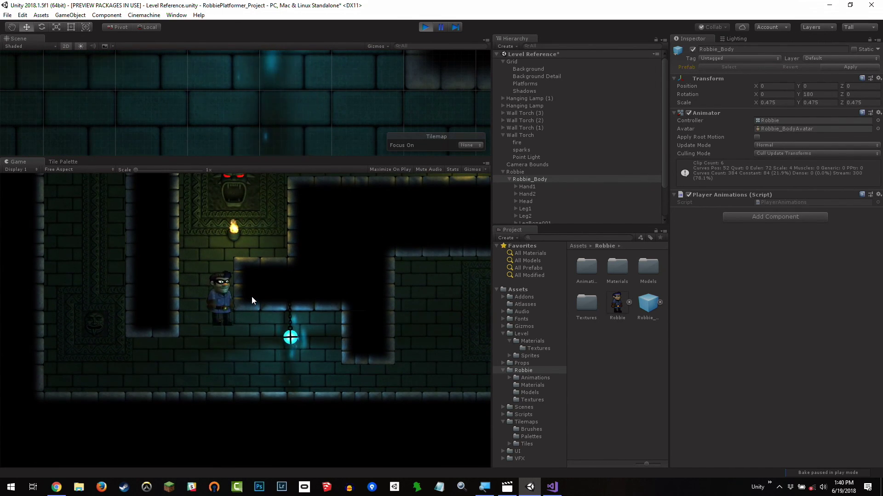
pyautogui.press('space')
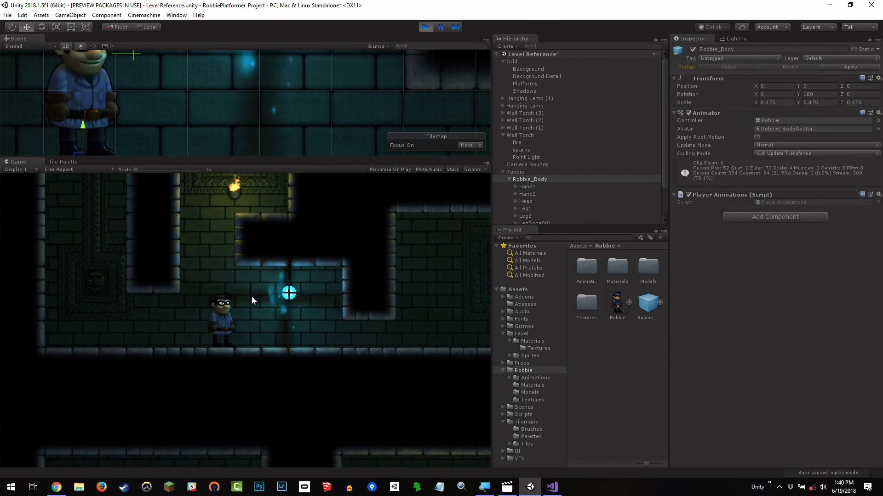
pyautogui.press('space')
pyautogui.click(425, 27)
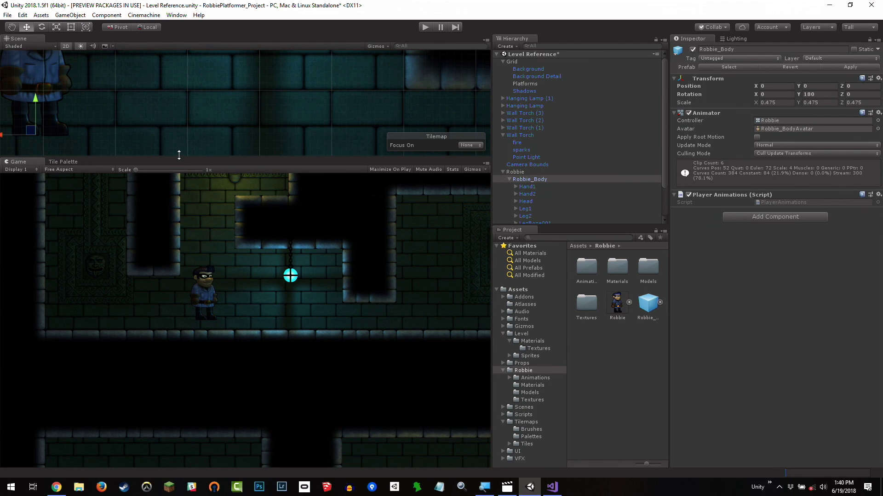
# - Make the Scene view taller, collapse Robbie_Body, and open the Animator window
pyautogui.moveTo(178, 158); pyautogui.dragTo(168, 221)
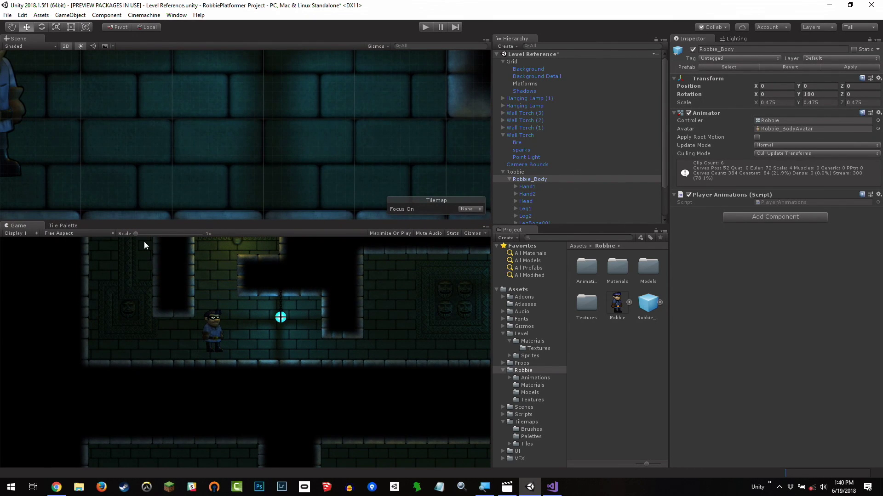
pyautogui.moveTo(144, 222); pyautogui.dragTo(181, 256)
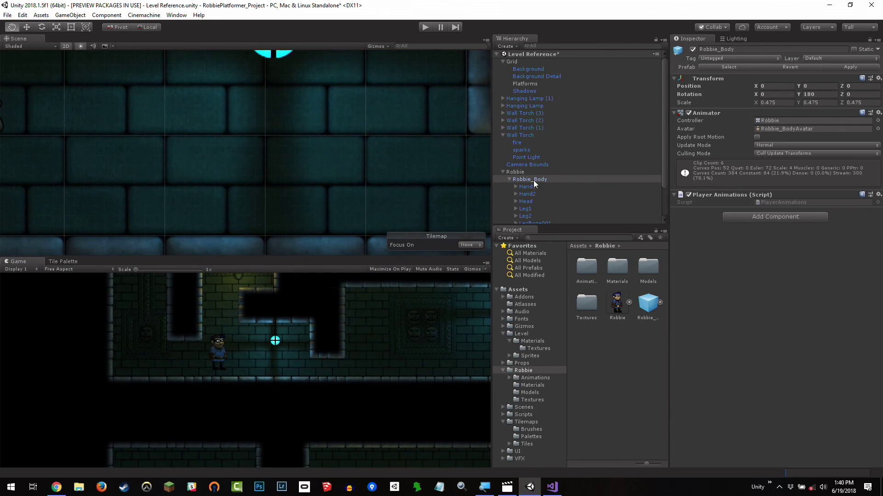
pyautogui.click(509, 179)
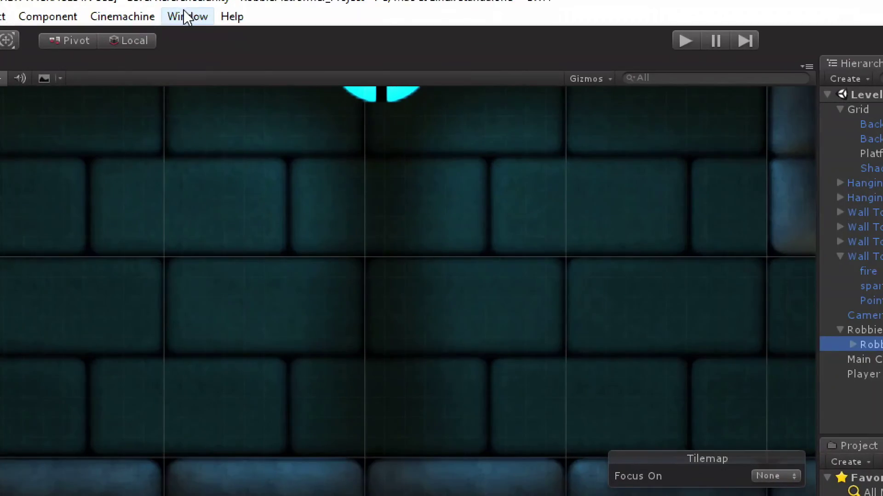
pyautogui.click(176, 15)
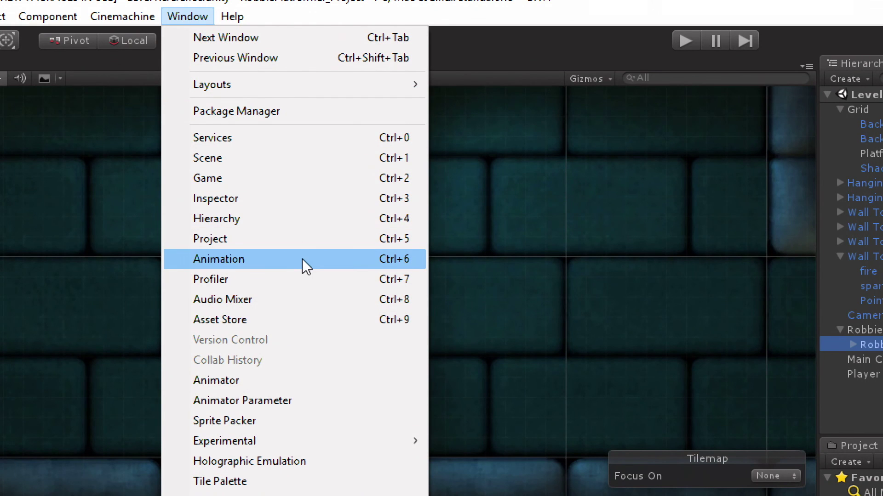
pyautogui.click(260, 378)
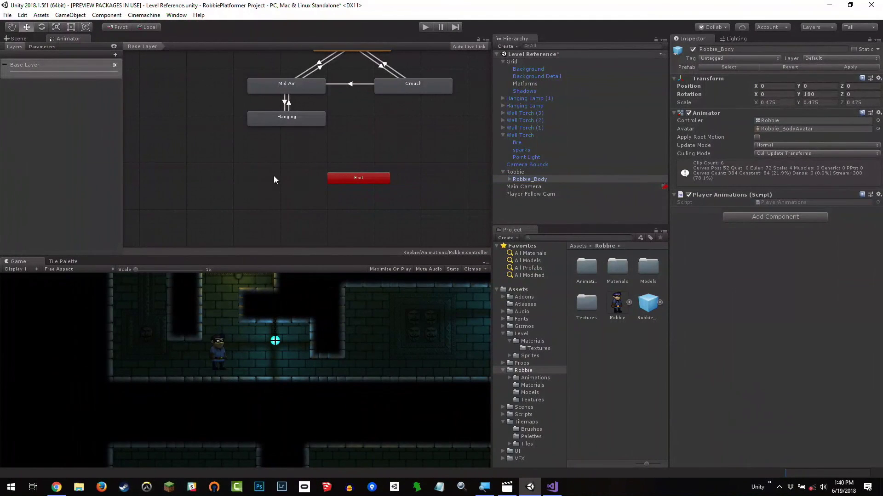
# - Pan the Animator graph to show Entry and Grounded, then select Mid Air and Hanging
pyautogui.rightClick(387, 375)
pyautogui.rightClick(363, 127)
pyautogui.rightClick(351, 131)
pyautogui.click(277, 166)
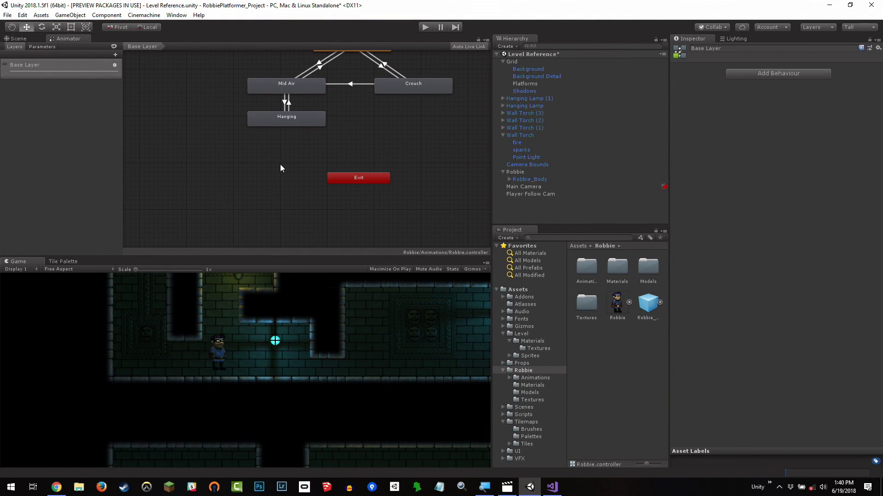
pyautogui.moveTo(280, 164); pyautogui.dragTo(264, 212, button='middle')
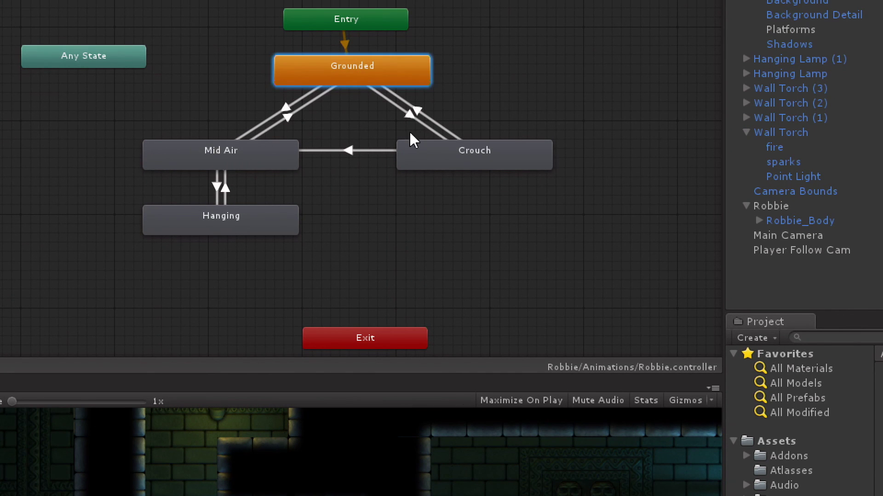
pyautogui.click(422, 154)
pyautogui.click(222, 160)
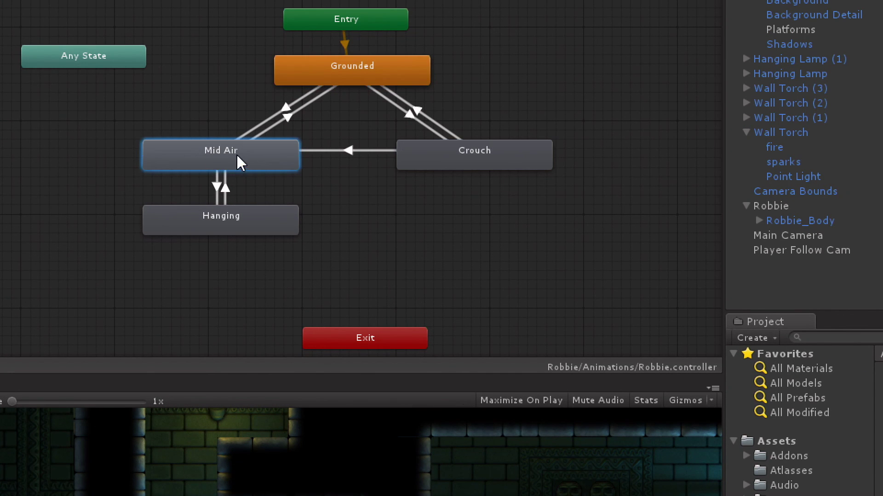
pyautogui.click(214, 226)
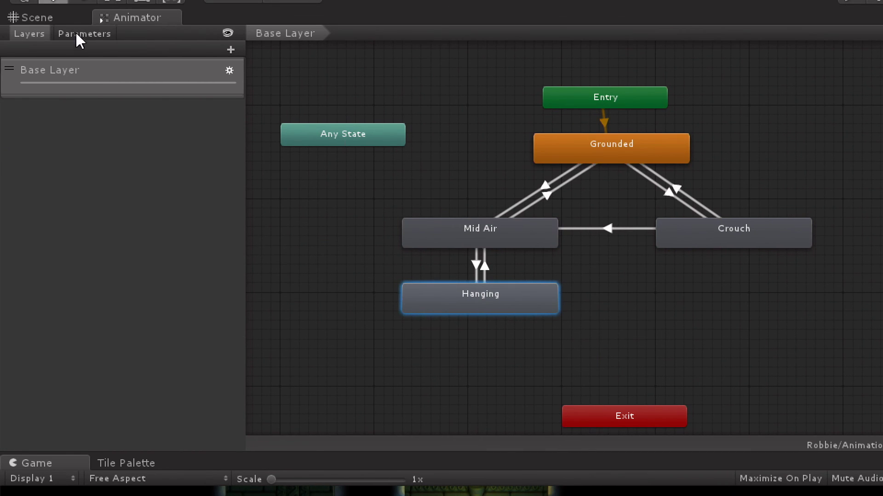
# - Show the Parameters tab and view the Grounded-to-Crouch transition's isCrouching condition
pyautogui.click(76, 34)
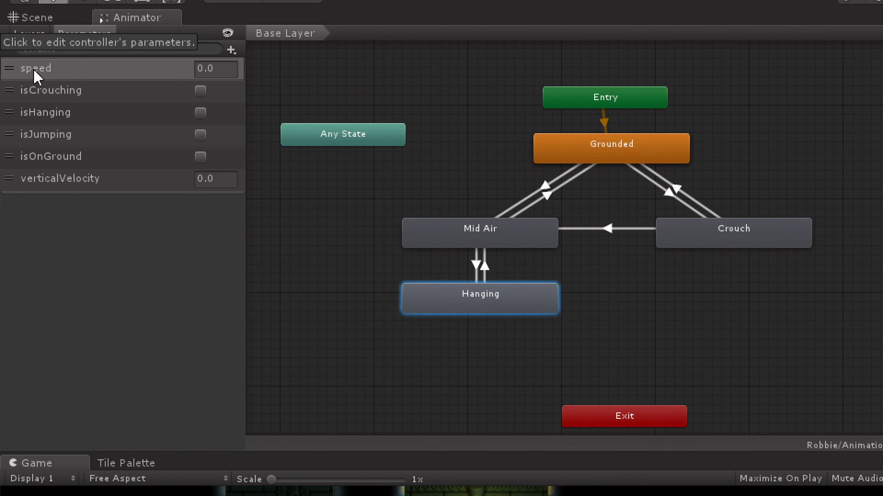
pyautogui.click(640, 146)
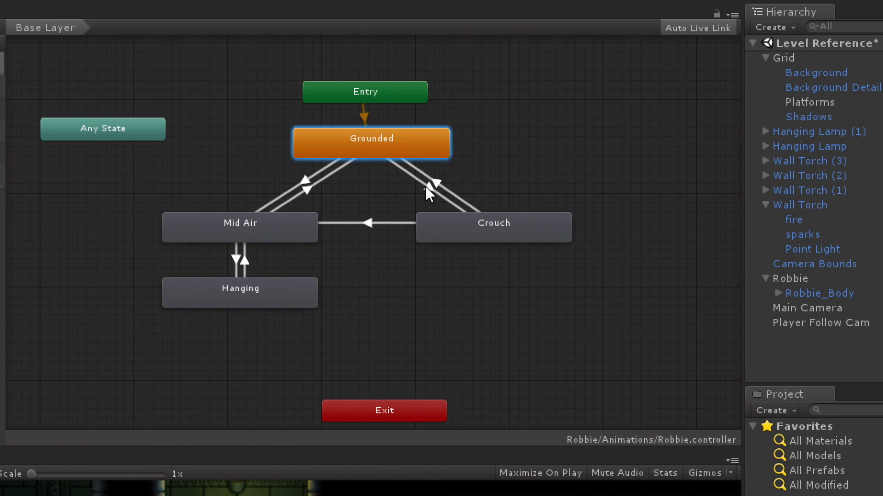
pyautogui.click(425, 185)
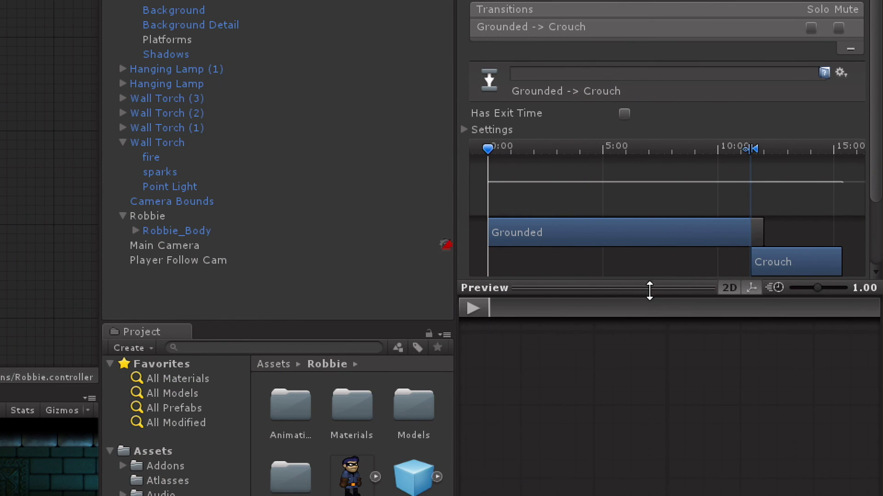
pyautogui.click(651, 304)
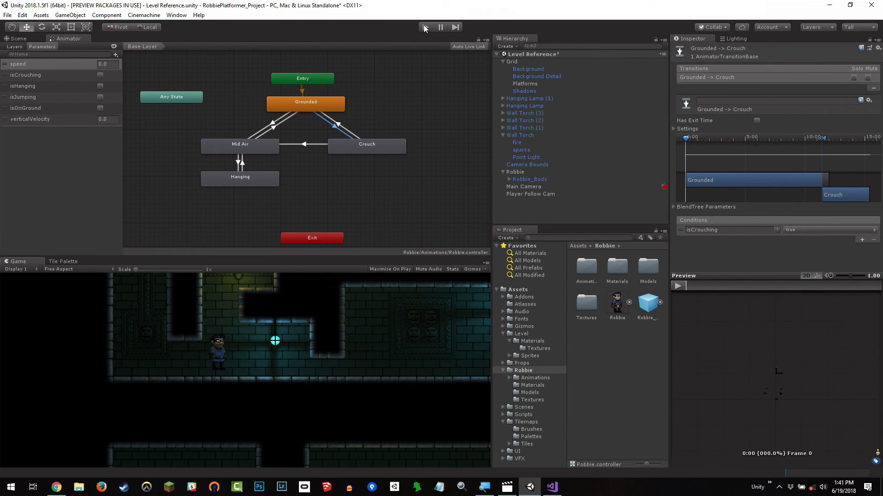
pyautogui.click(425, 27)
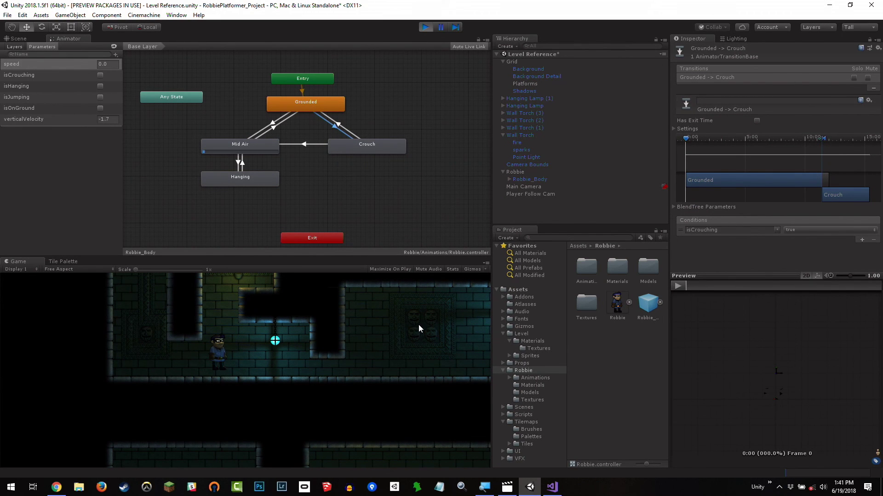
pyautogui.press('Left')
pyautogui.press('Right')
pyautogui.press('Down')
pyautogui.press('Left')
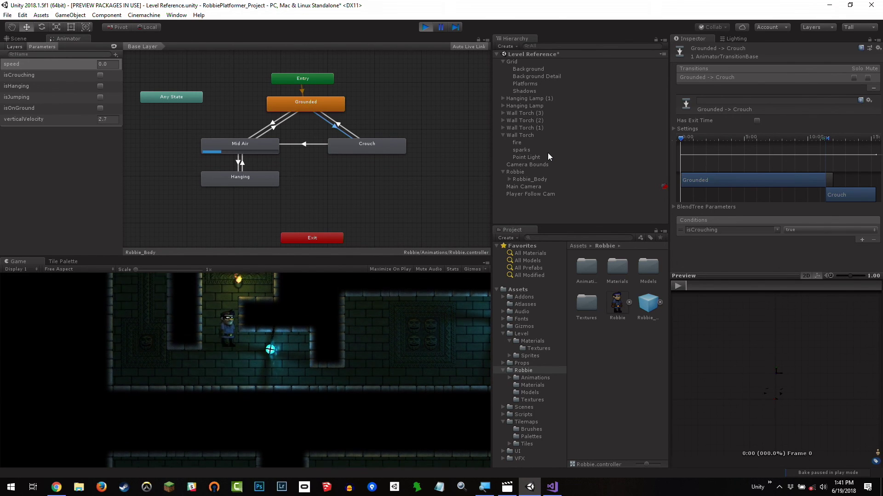
pyautogui.press('Down')
pyautogui.press('space')
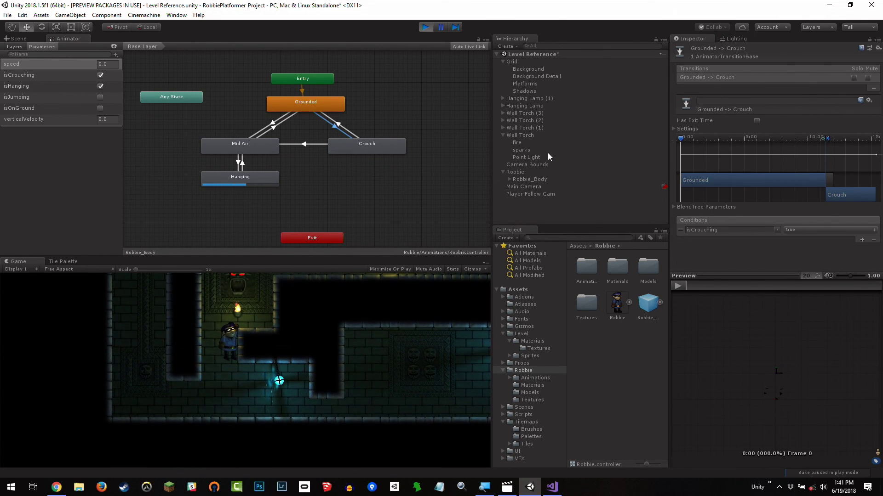
pyautogui.press('Down')
pyautogui.press('Right')
# - Stop the playtest and dock the Animation window beside the Game view
pyautogui.click(425, 26)
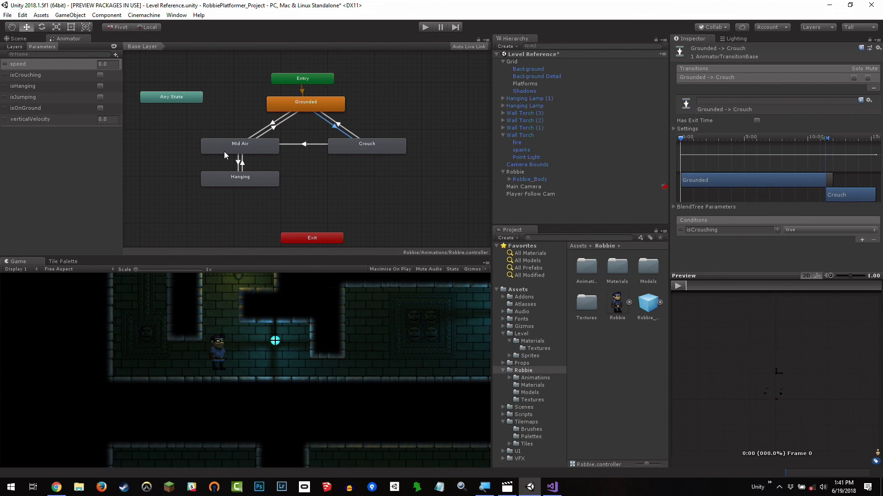
pyautogui.click(177, 15)
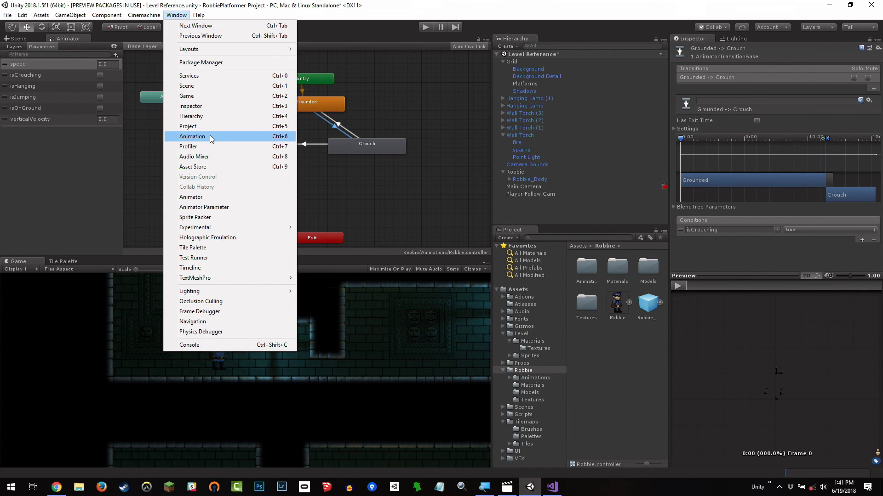
pyautogui.click(213, 137)
pyautogui.moveTo(125, 199); pyautogui.dragTo(84, 262)
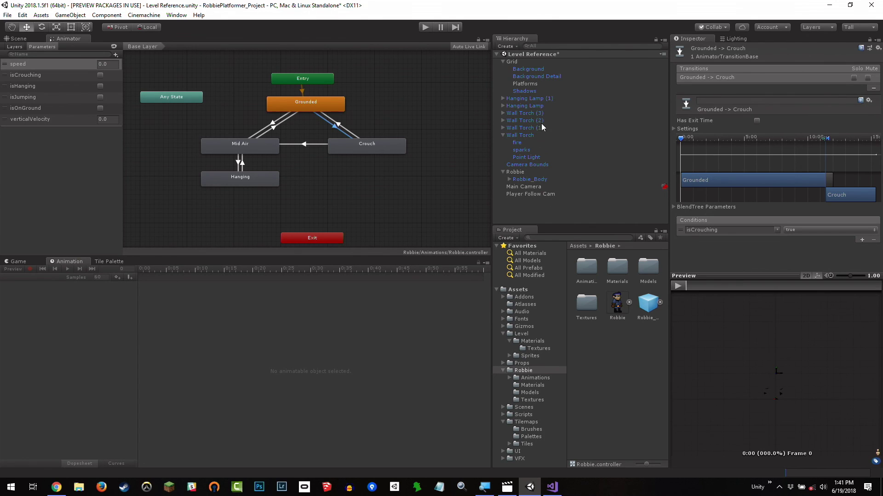
# - Load Robbie_Body's Running clip and preview its poses with Robbie framed in Scene view
pyautogui.click(529, 179)
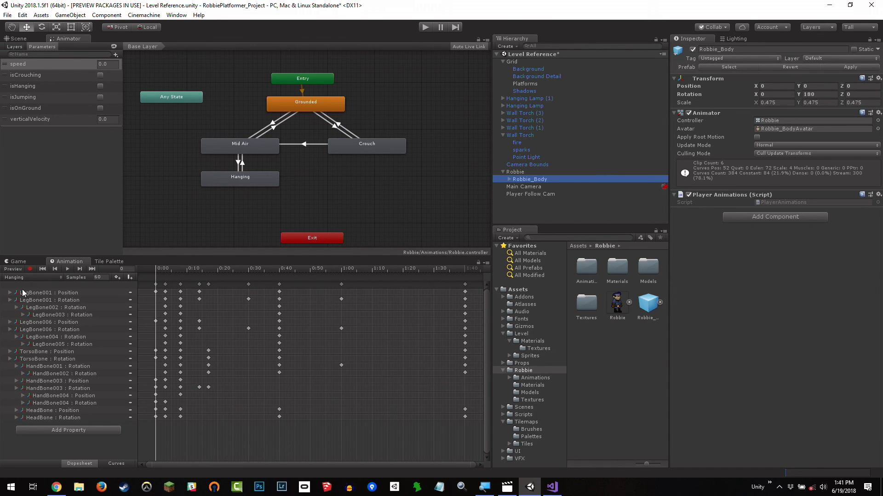
pyautogui.click(26, 277)
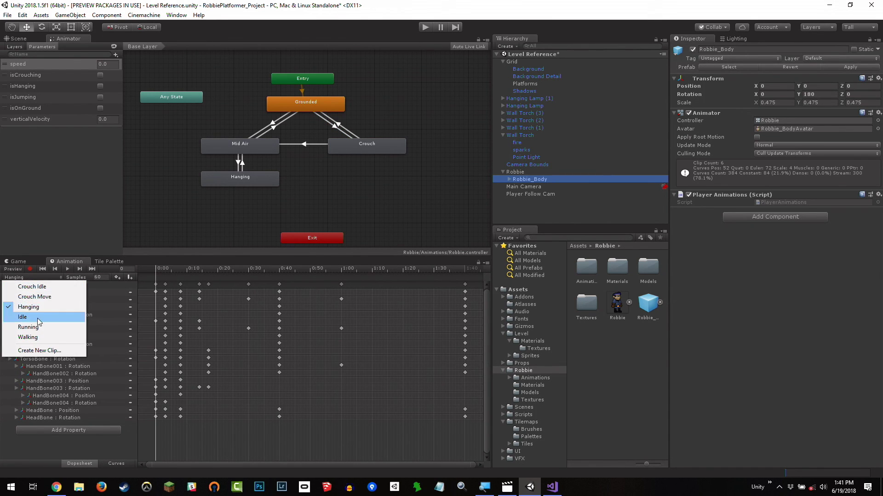
pyautogui.click(37, 327)
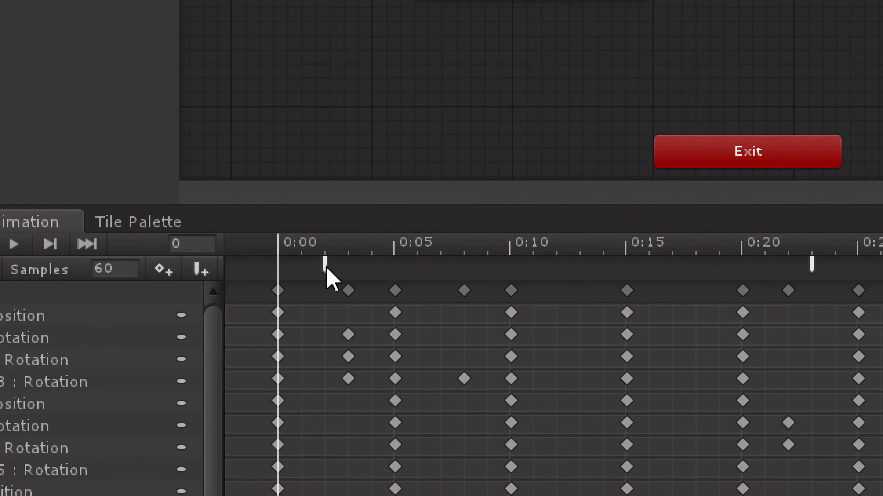
pyautogui.moveTo(325, 269)
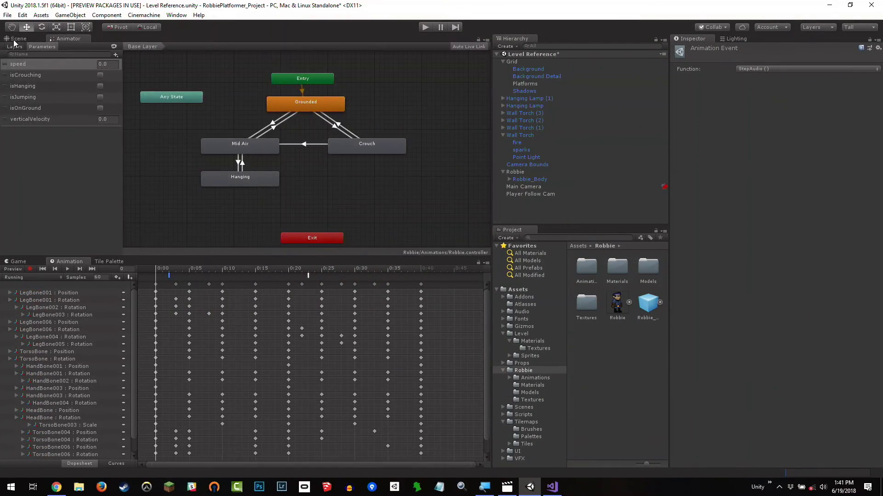
pyautogui.click(15, 39)
pyautogui.press('f')
pyautogui.moveTo(166, 270); pyautogui.dragTo(207, 272)
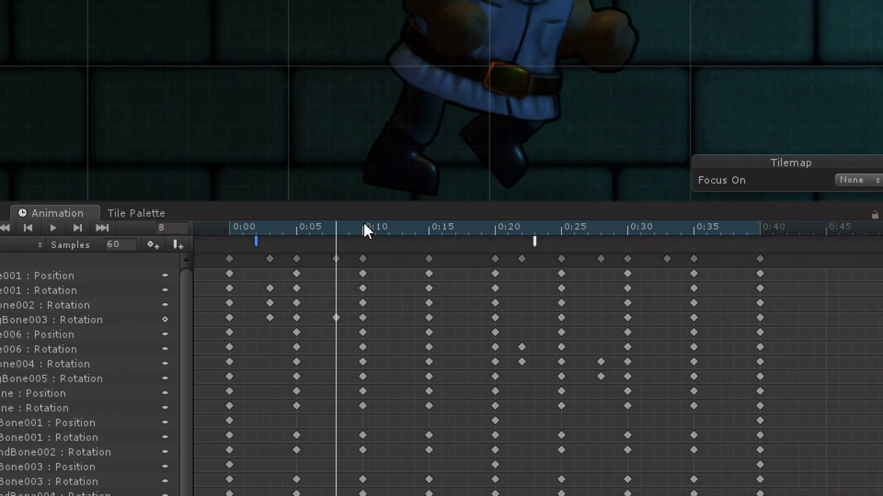
# - Add an animation event at frame 11 of the Running clip and check its function list
pyautogui.click(369, 233)
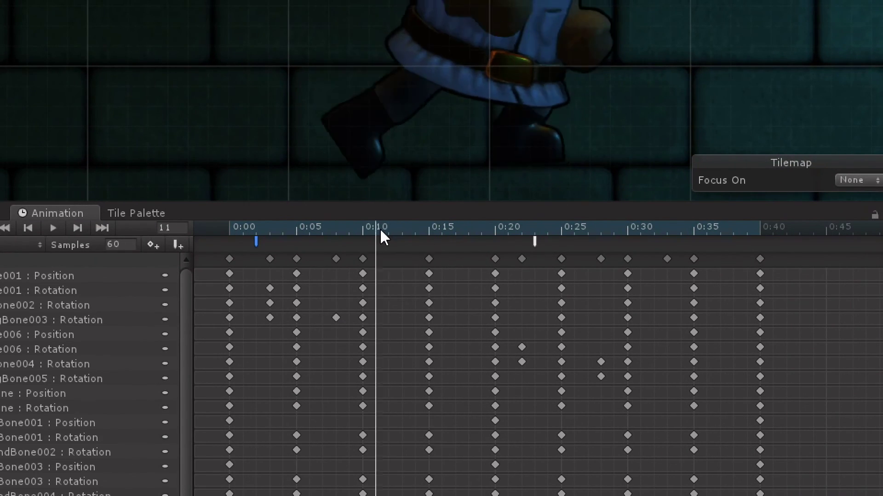
pyautogui.click(176, 244)
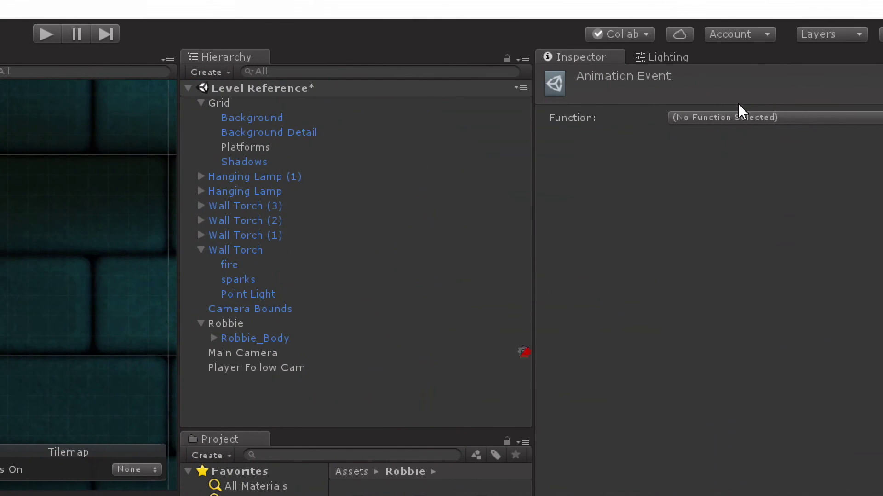
pyautogui.click(737, 117)
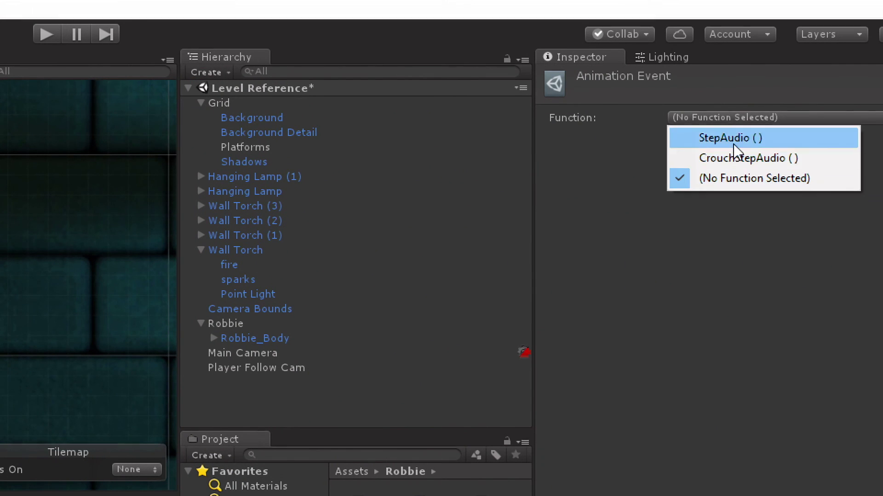
pyautogui.click(644, 354)
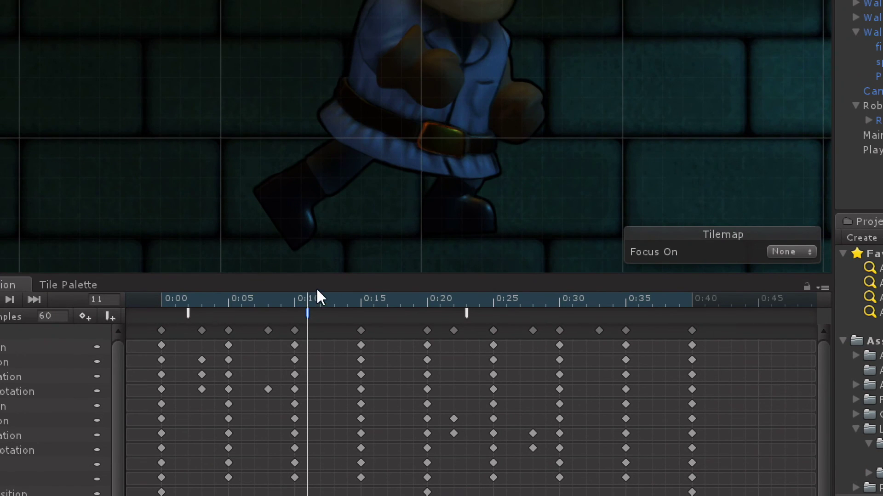
pyautogui.moveTo(317, 297)
pyautogui.mouseDown()
pyautogui.moveTo(428, 300)
pyautogui.moveTo(138, 298)
pyautogui.mouseUp()
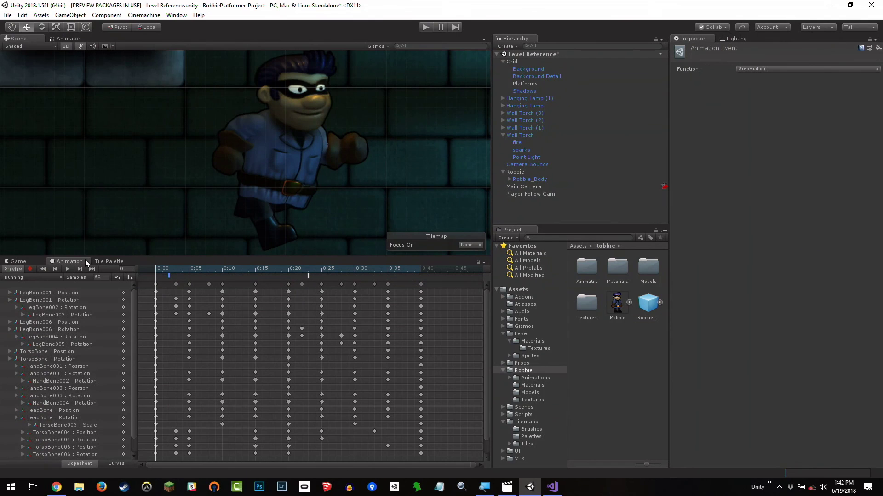
pyautogui.rightClick(78, 265)
pyautogui.click(91, 294)
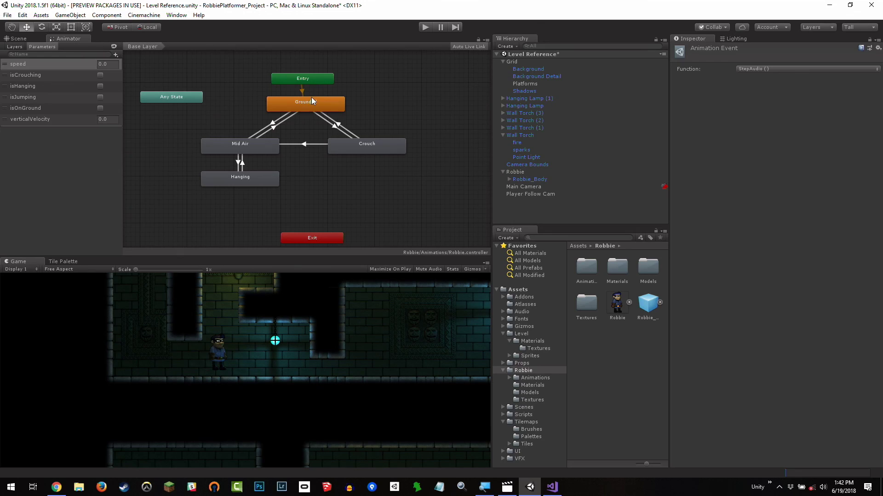
pyautogui.click(312, 102)
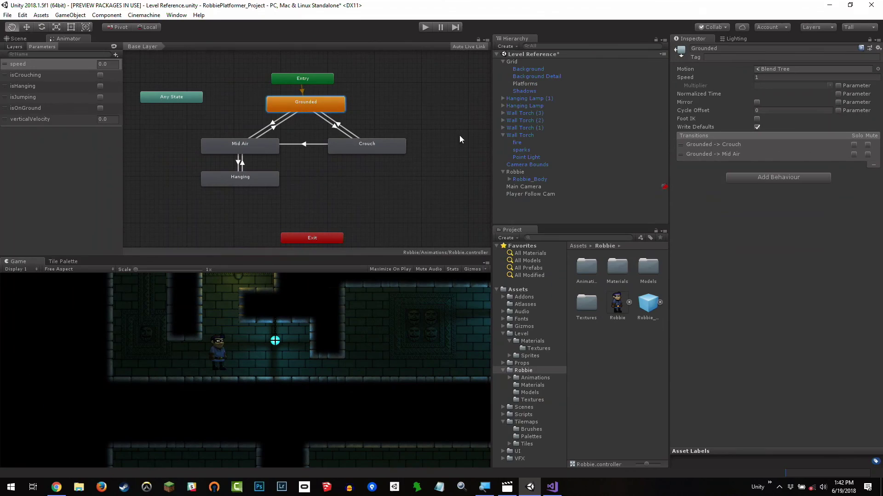
pyautogui.click(368, 147)
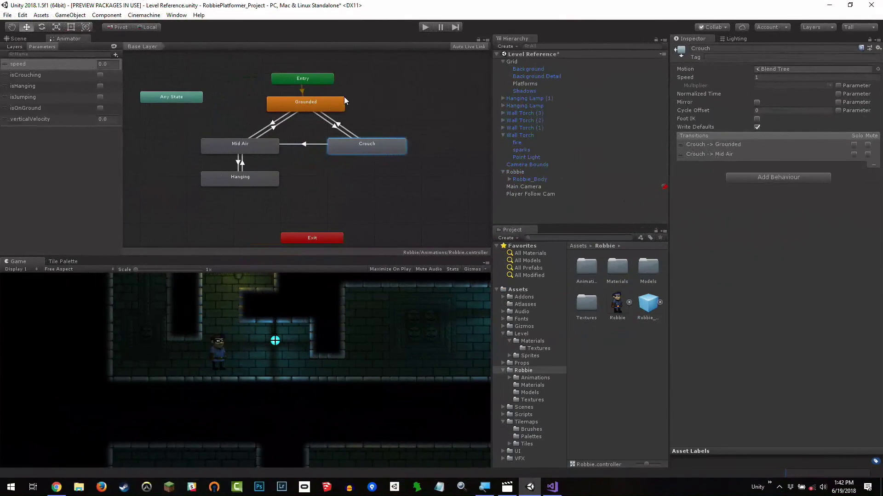
pyautogui.click(336, 108)
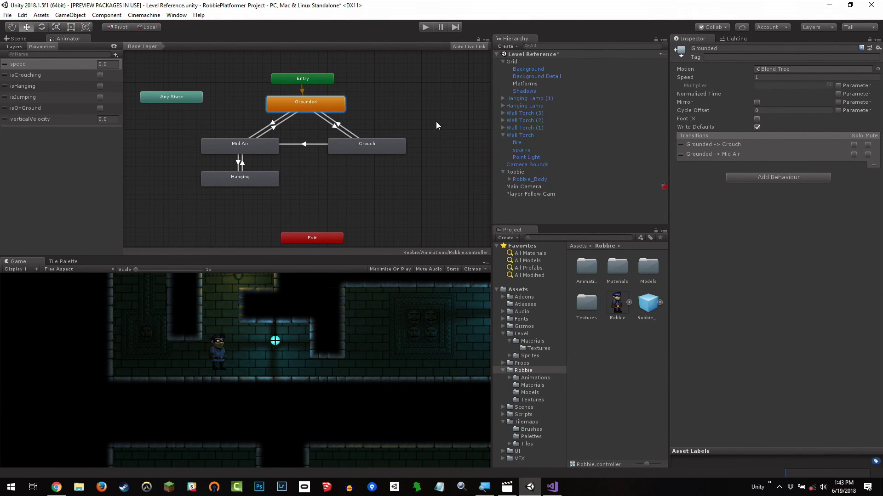
pyautogui.doubleClick(307, 108)
pyautogui.click(250, 145)
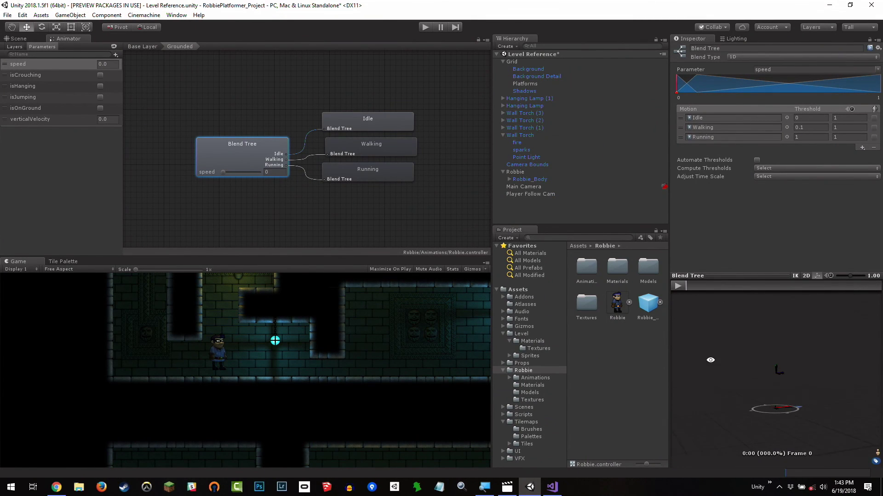
pyautogui.moveTo(222, 172); pyautogui.dragTo(182, 175)
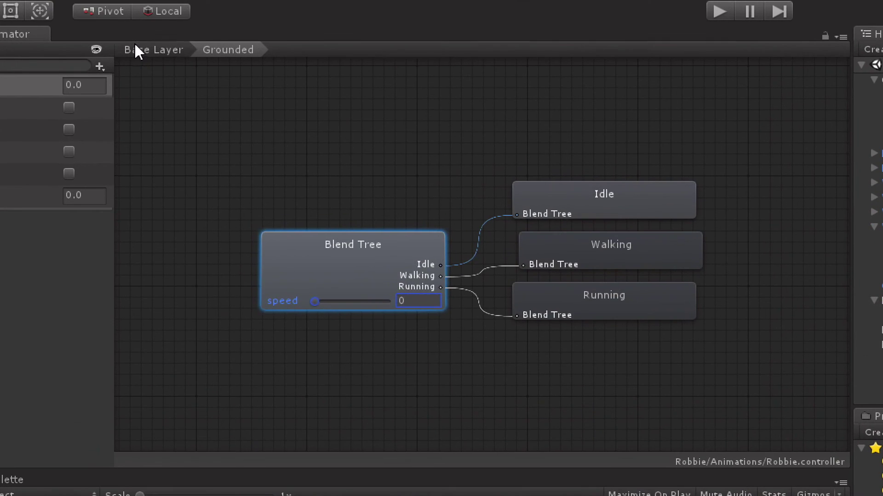
# - From the Base Layer, enter the Mid Air state and select its empty Blend Tree node
pyautogui.click(134, 47)
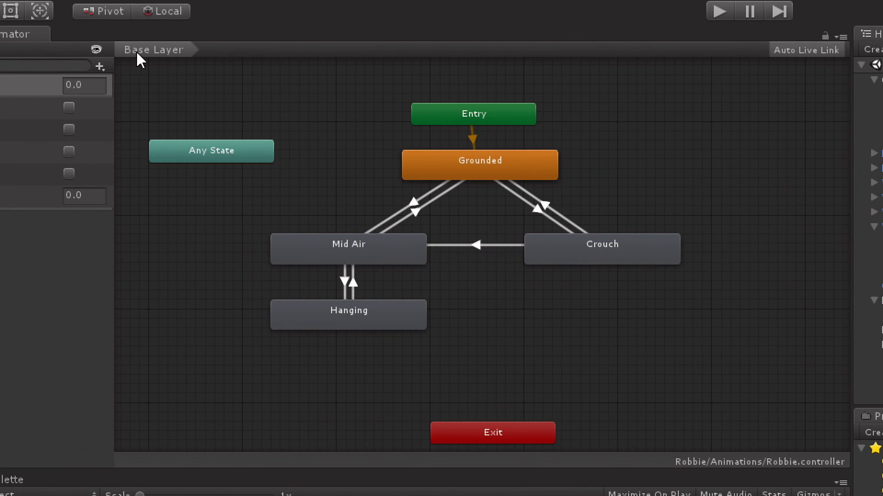
pyautogui.doubleClick(341, 241)
pyautogui.rightClick(432, 233)
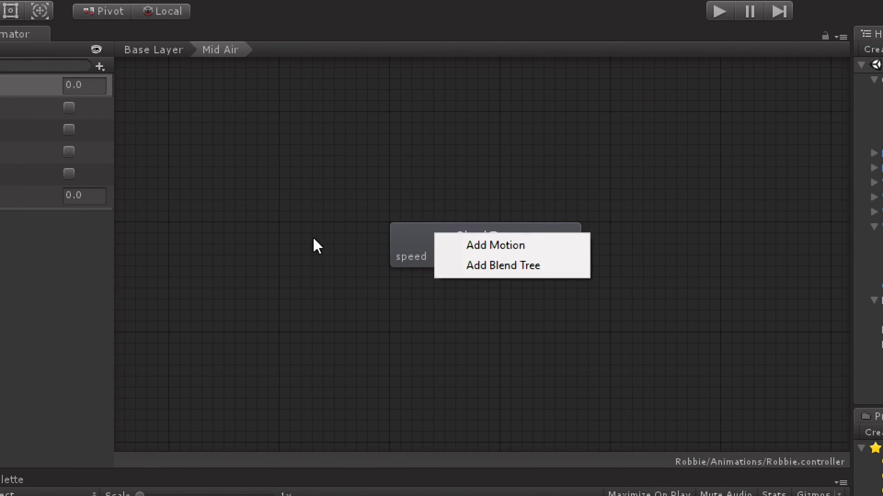
pyautogui.click(420, 233)
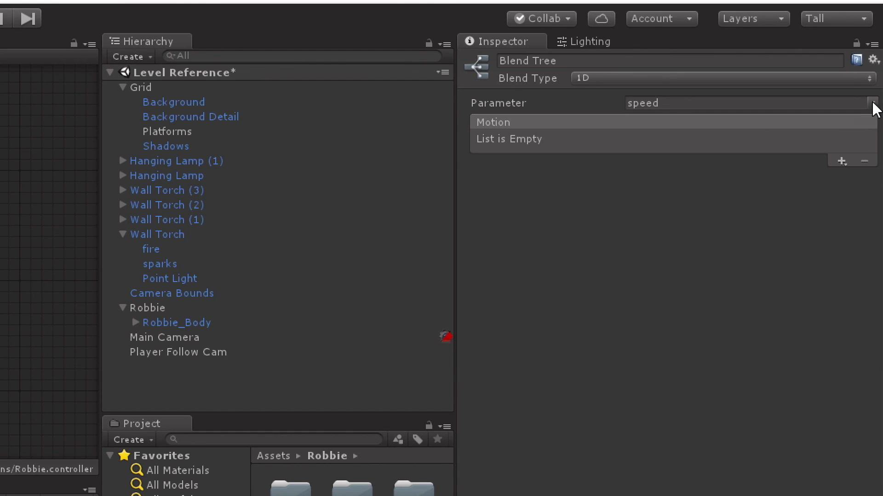
# - Change the Blend Tree's Parameter from speed to verticalVelocity in the Inspector
pyautogui.click(872, 103)
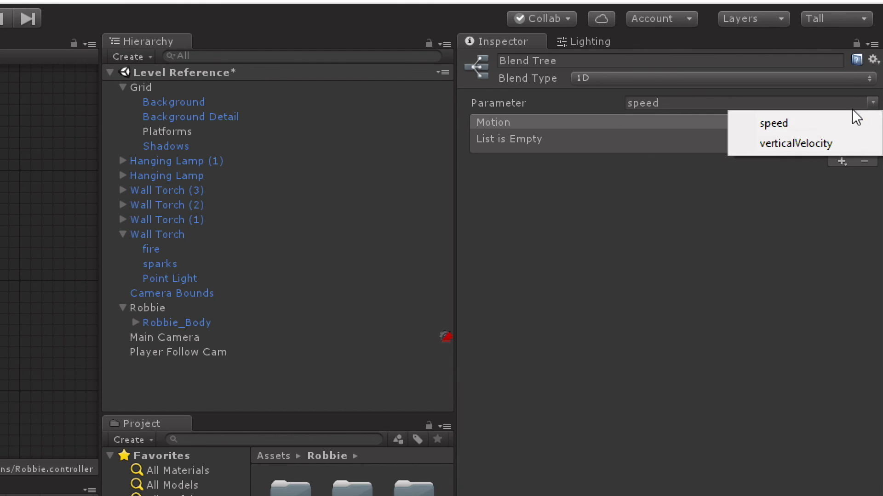
pyautogui.click(836, 146)
pyautogui.click(872, 103)
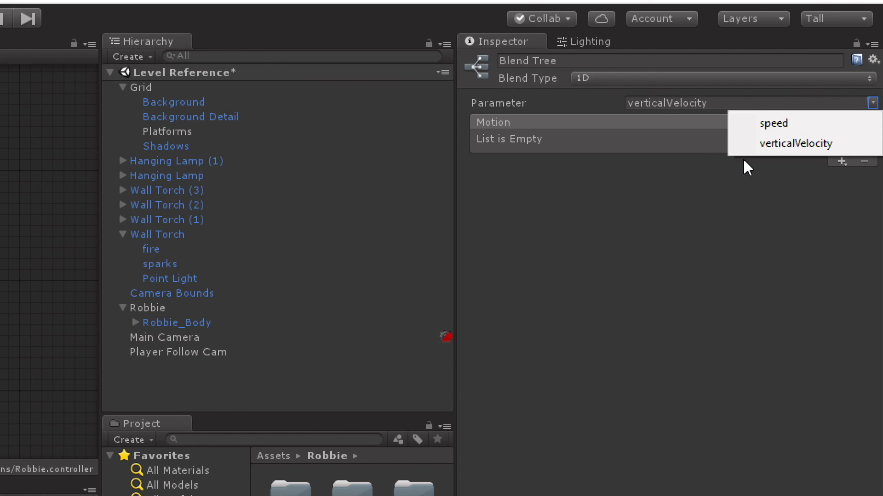
pyautogui.click(595, 246)
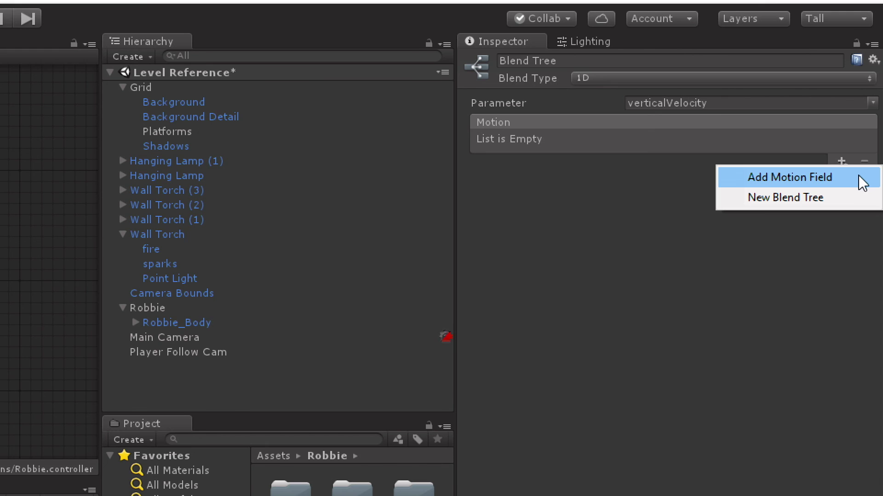
# - Add seven empty motion fields to the Mid Air blend tree, thresholds 0 through 6
pyautogui.click(806, 183)
pyautogui.click(842, 161)
pyautogui.click(819, 180)
pyautogui.click(841, 240)
pyautogui.click(833, 253)
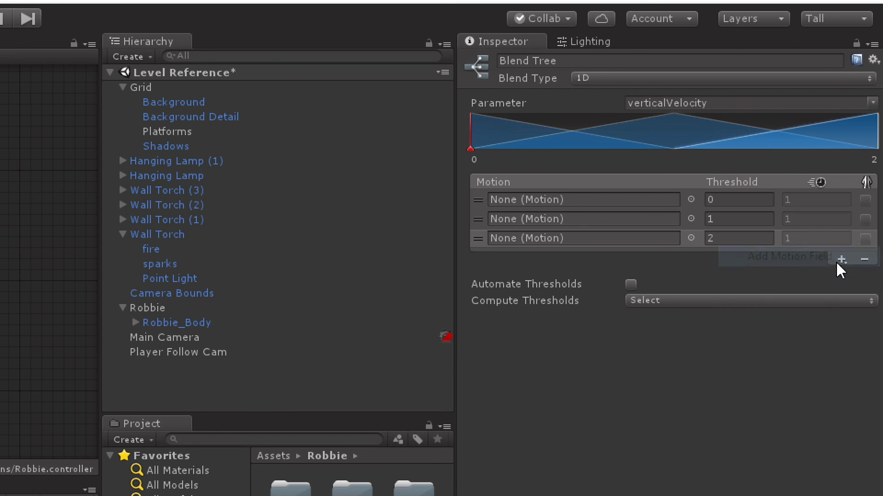
pyautogui.click(840, 259)
pyautogui.click(831, 274)
pyautogui.click(841, 278)
pyautogui.click(833, 293)
pyautogui.click(841, 298)
pyautogui.click(826, 314)
pyautogui.click(841, 318)
pyautogui.click(821, 333)
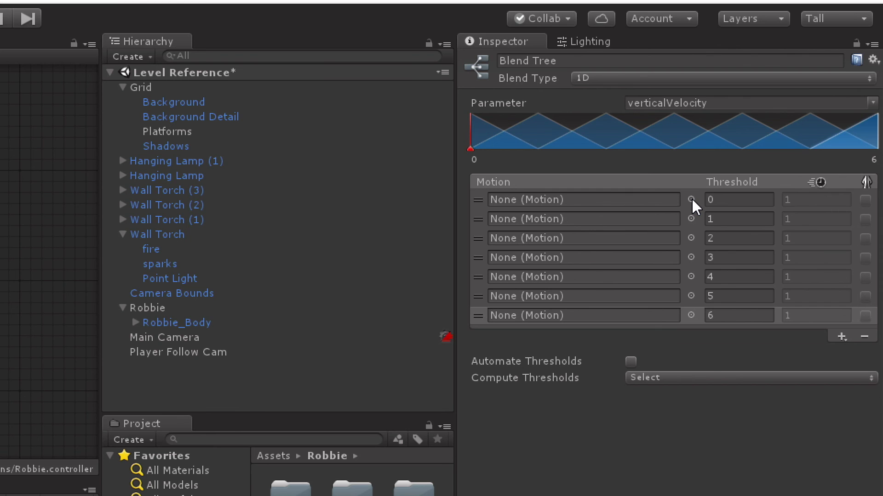
# - Assign Mid Air 1, 2, 3 and 4 to the first four motion slots
pyautogui.click(691, 200)
pyautogui.moveTo(509, 398); pyautogui.dragTo(458, 77)
pyautogui.doubleClick(374, 308)
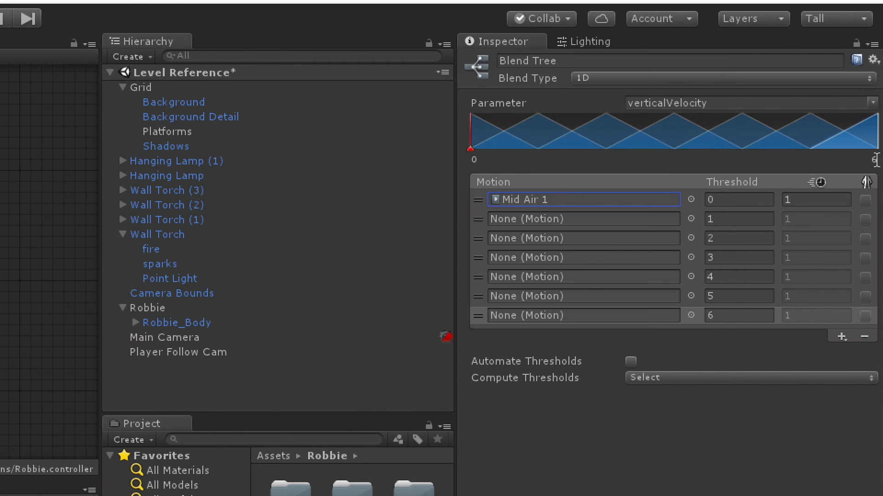
pyautogui.click(689, 219)
pyautogui.doubleClick(377, 323)
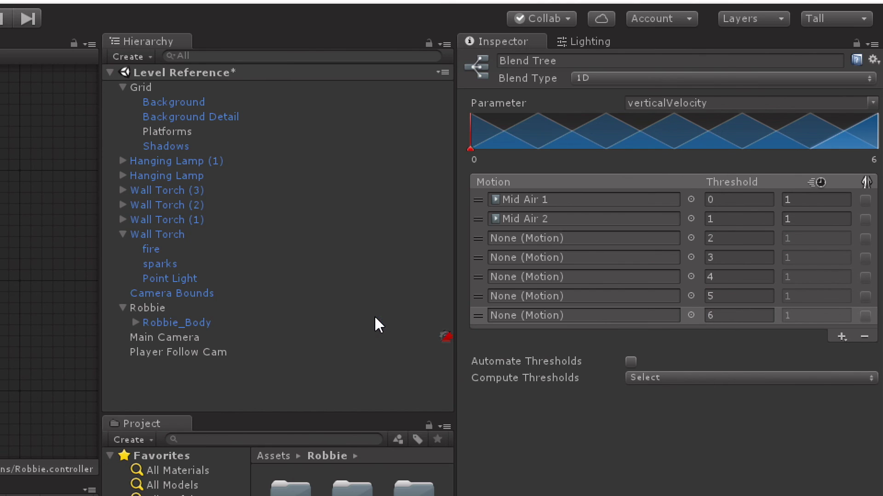
pyautogui.click(692, 239)
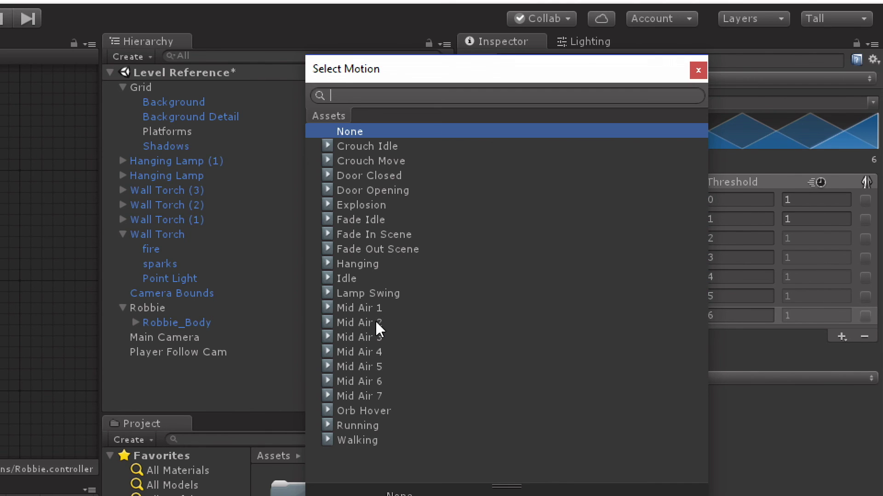
pyautogui.doubleClick(375, 338)
pyautogui.click(691, 257)
pyautogui.doubleClick(360, 351)
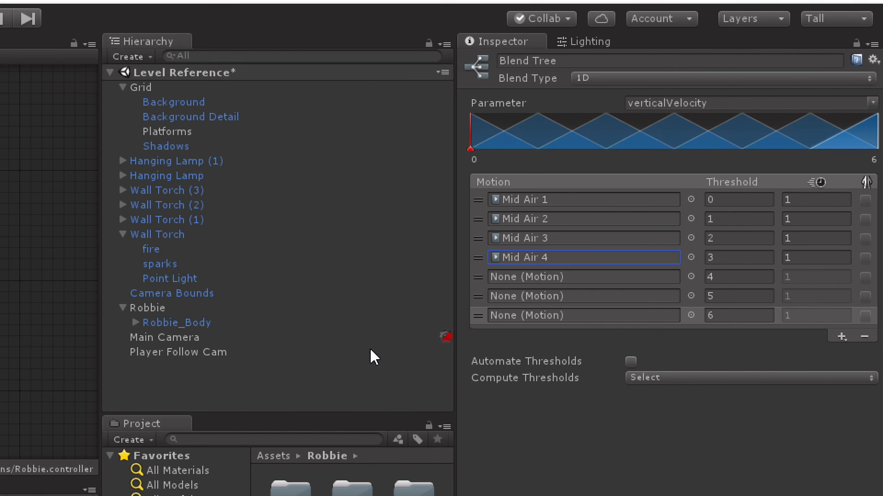
# - Assign Mid Air 5, 6 and 7 to the remaining slots, correcting the sixth slot's clip
pyautogui.click(693, 277)
pyautogui.doubleClick(374, 366)
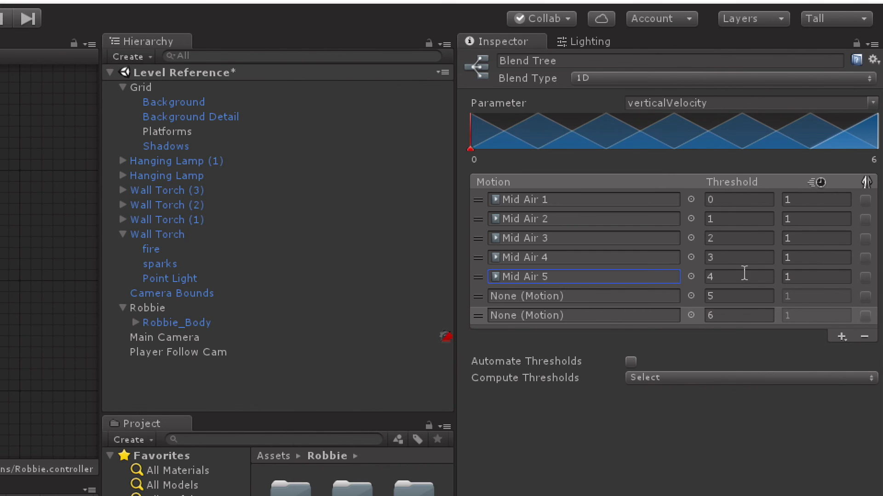
pyautogui.click(691, 296)
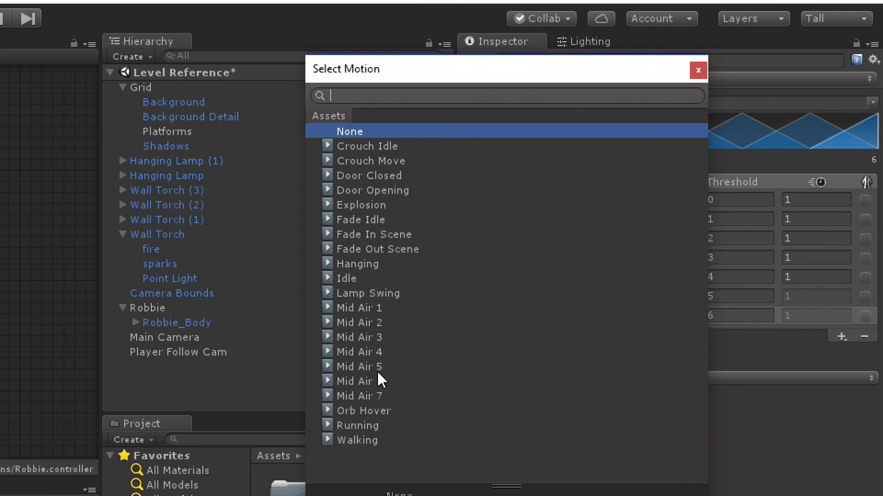
pyautogui.doubleClick(375, 372)
pyautogui.click(691, 296)
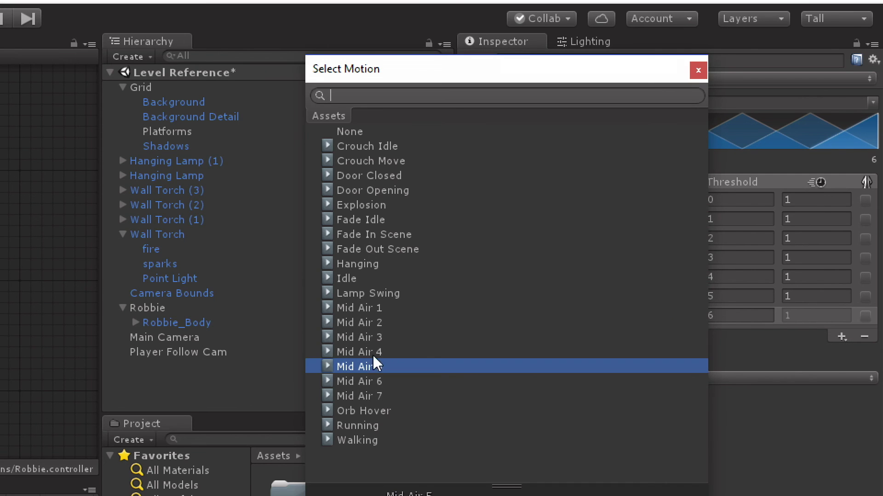
pyautogui.doubleClick(345, 381)
pyautogui.click(690, 315)
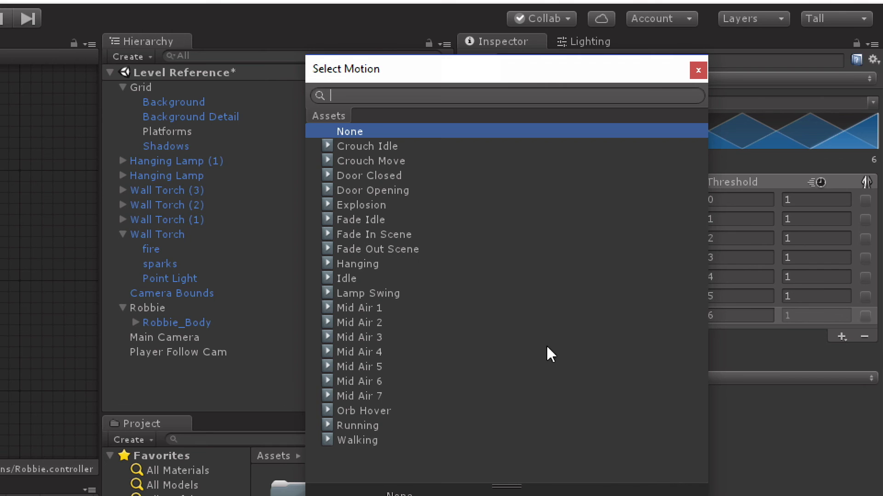
pyautogui.doubleClick(361, 397)
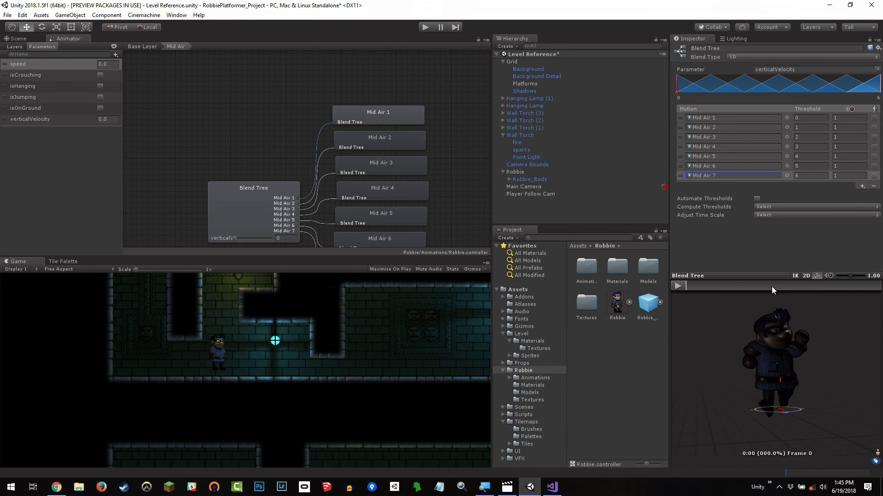
pyautogui.moveTo(763, 274); pyautogui.dragTo(752, 207)
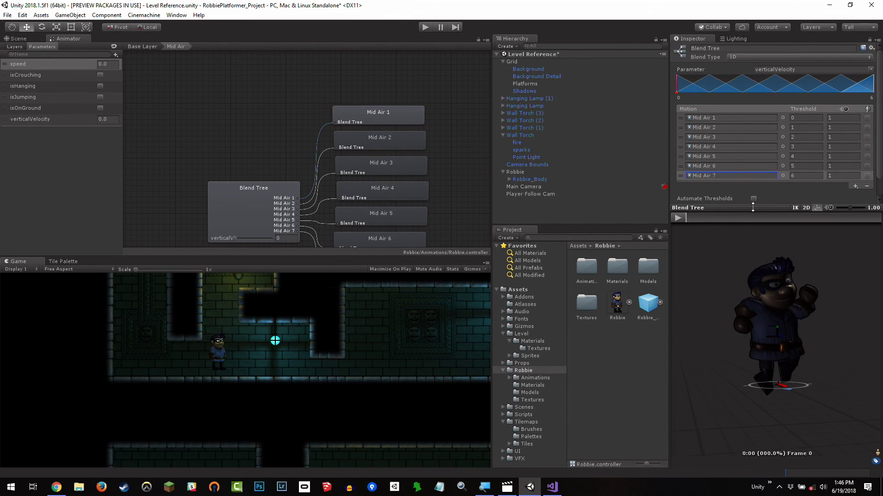
pyautogui.rightClick(244, 202)
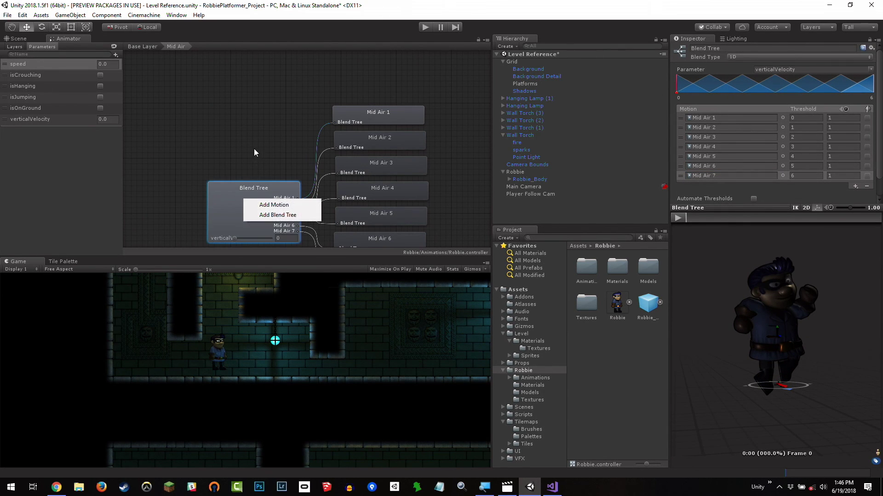
pyautogui.click(260, 130)
pyautogui.press('a')
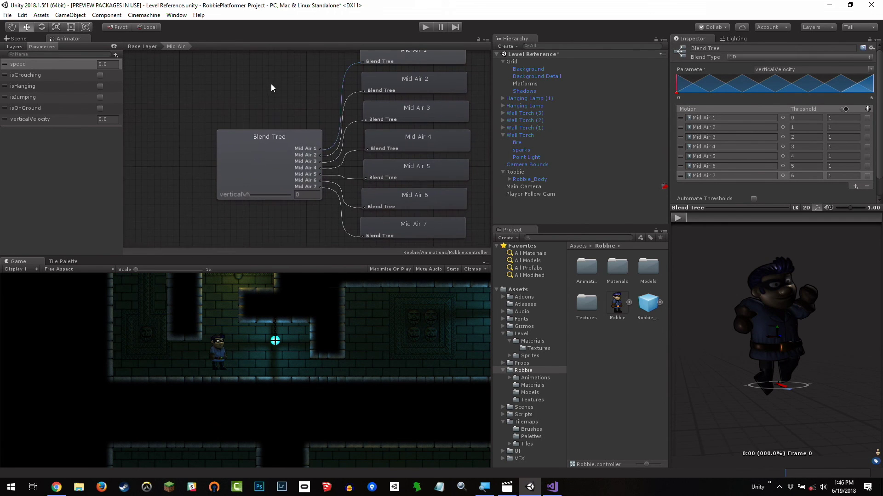
pyautogui.moveTo(247, 195); pyautogui.dragTo(191, 191)
pyautogui.moveTo(250, 196); pyautogui.dragTo(231, 189)
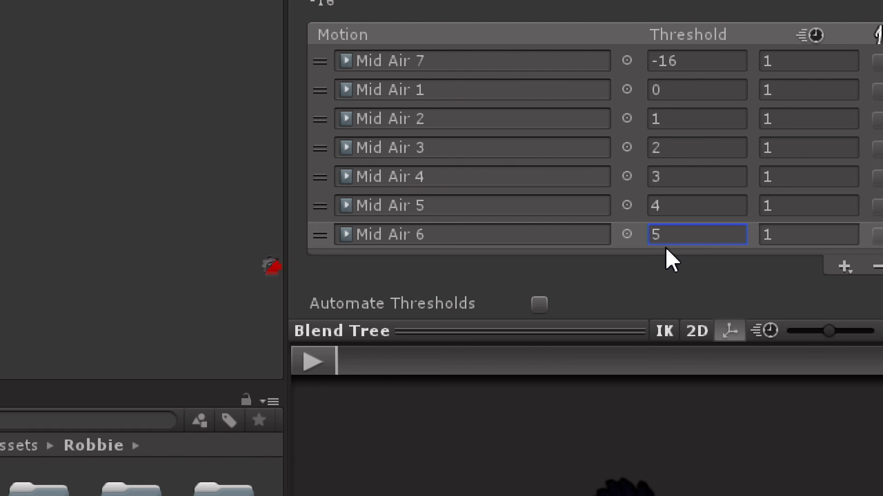
# - Set thresholds -12, -9 and 0 for Mid Air 6, 5 and 4
pyautogui.click(696, 233)
pyautogui.write('-12')
pyautogui.press('Return')
pyautogui.click(716, 235)
pyautogui.write('-9')
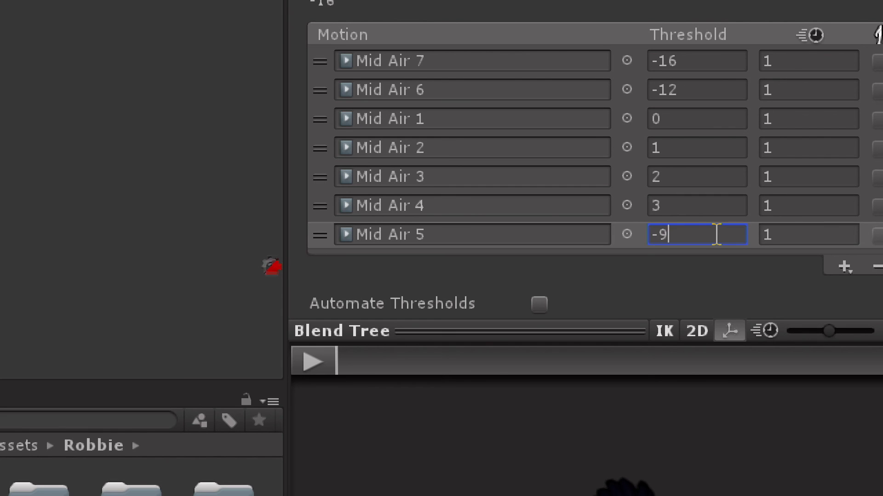
pyautogui.press('Return')
pyautogui.click(716, 234)
pyautogui.write('0')
pyautogui.press('Return')
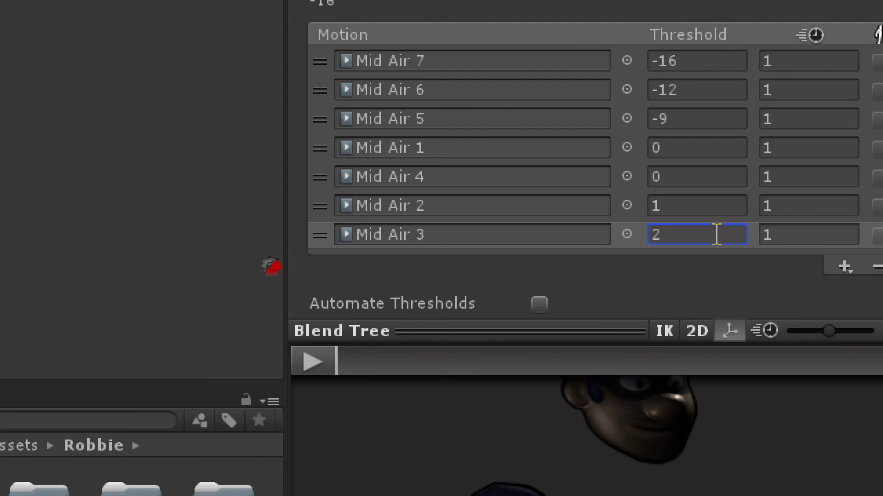
# - Set thresholds 4, 8 and 10 for Mid Air 3, 2 and 1
pyautogui.click(717, 235)
pyautogui.write('4')
pyautogui.click(709, 210)
pyautogui.write('8')
pyautogui.press('Return')
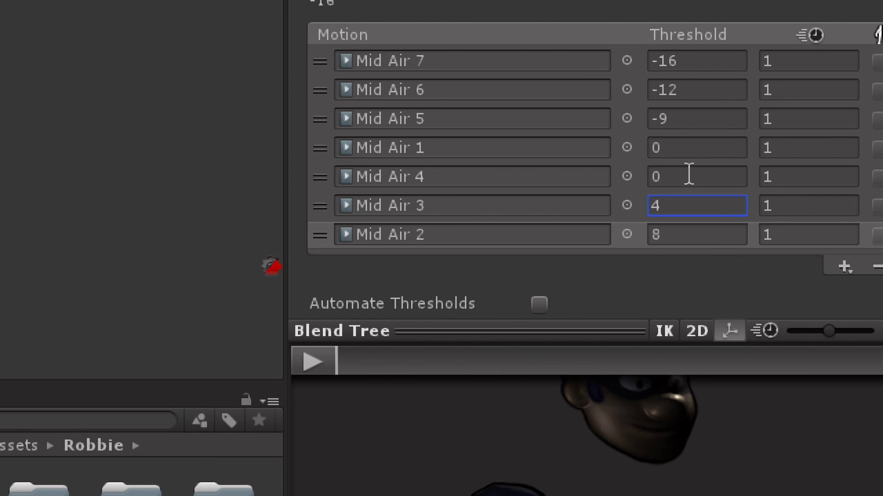
pyautogui.click(694, 148)
pyautogui.write('10')
pyautogui.press('Return')
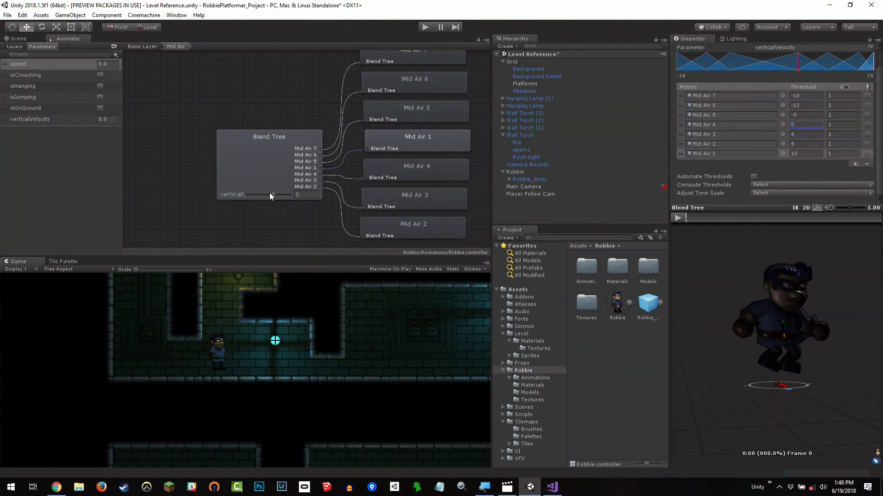
# - Scrub the verticalVelocity slider from its highest value down to lower velocities to preview the jump poses
pyautogui.moveTo(270, 195); pyautogui.dragTo(349, 184)
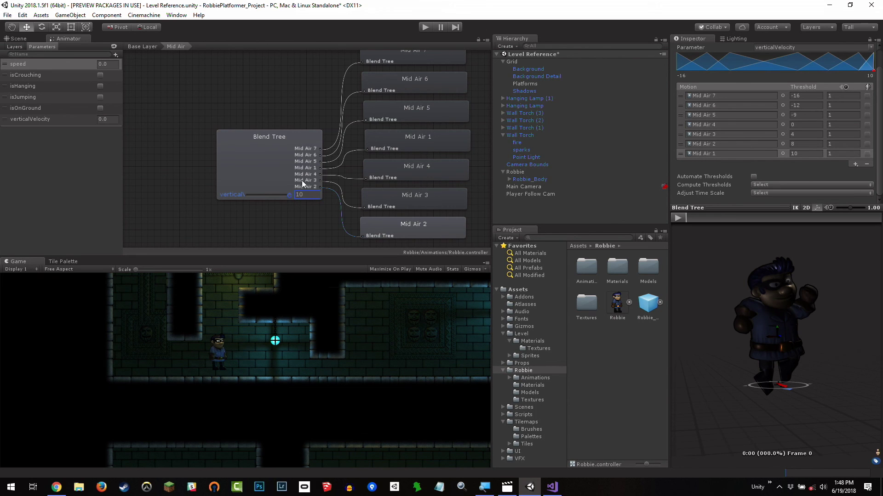
pyautogui.moveTo(289, 195); pyautogui.dragTo(310, 192)
# - Save the scene, playtest Robbie running right and jumping twice, then stop play mode
pyautogui.hotkey('ctrl', 's')
pyautogui.click(425, 27)
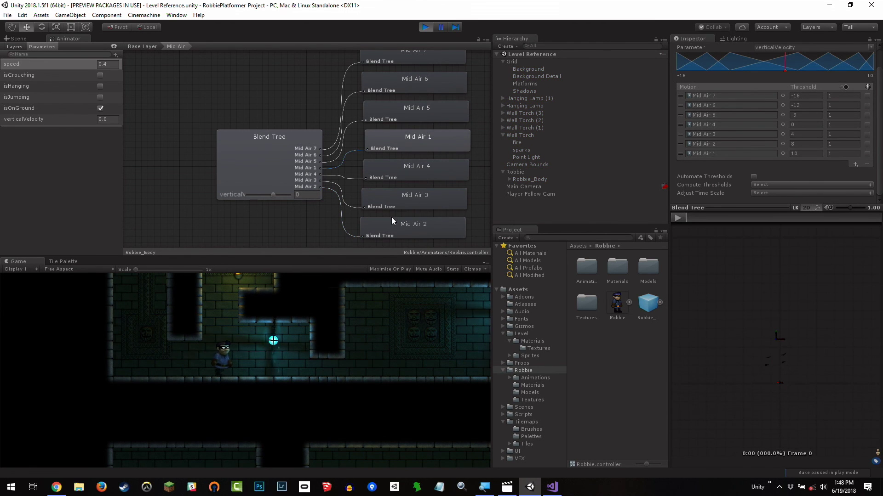
pyautogui.press('Right')
pyautogui.press('space')
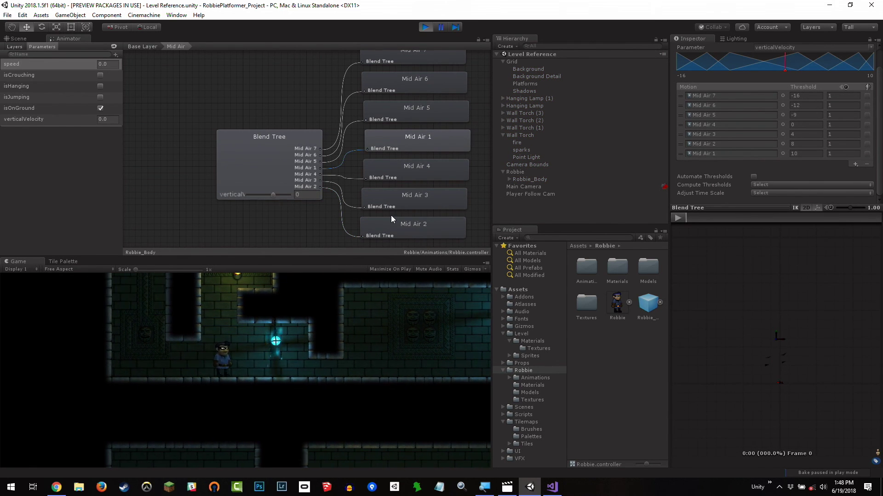
pyautogui.press('space')
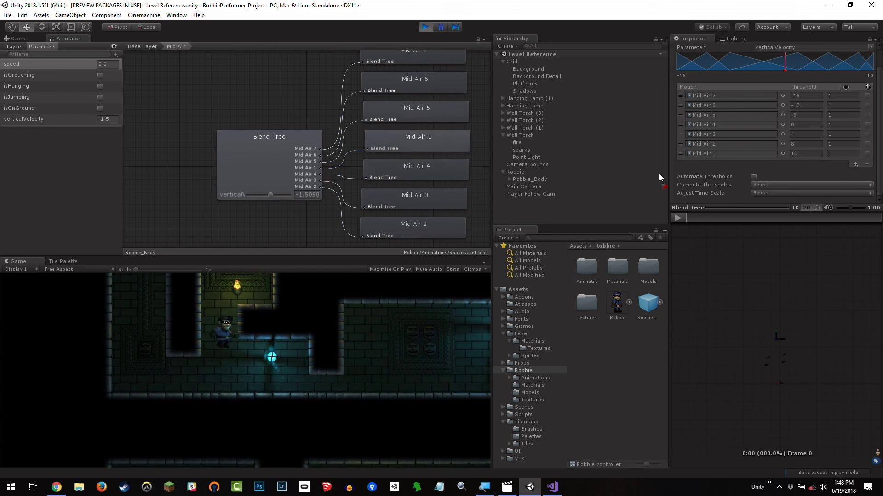
pyautogui.press('Right')
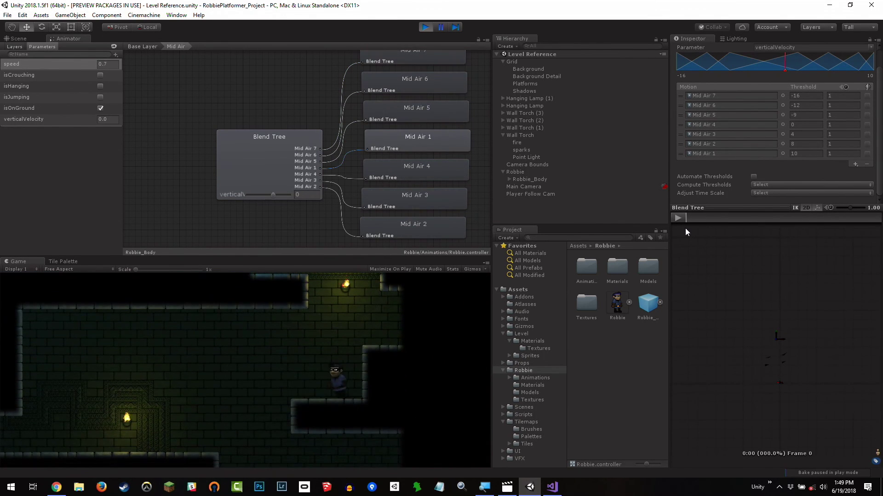
pyautogui.click(424, 27)
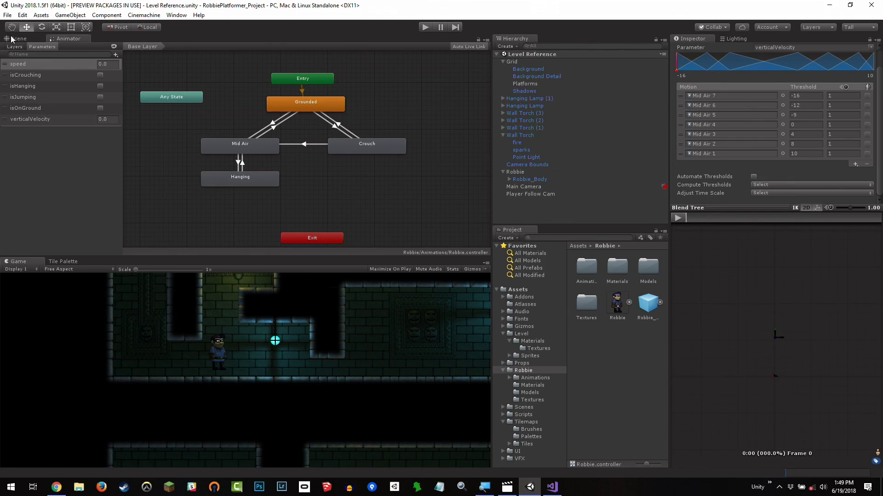
# - Switch to the Scene view, zoom slightly, and select Robbie to show his components
pyautogui.click(13, 39)
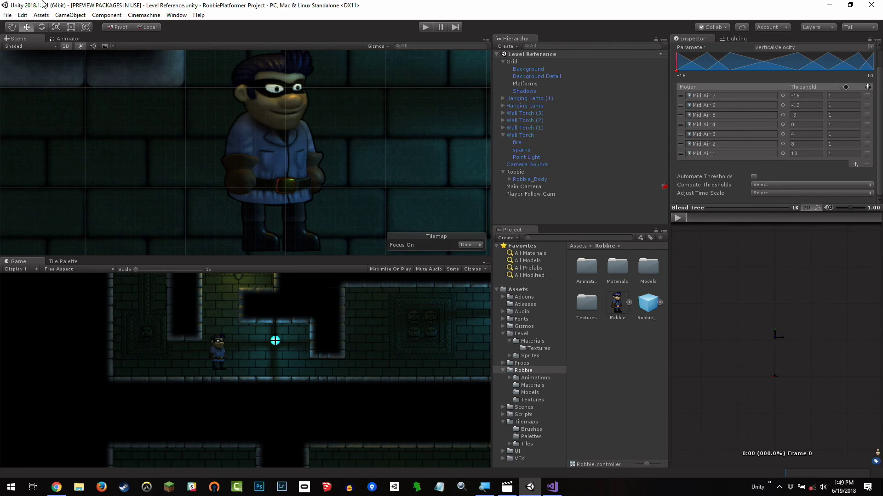
pyautogui.scroll(-1, 428, 151)
pyautogui.click(514, 172)
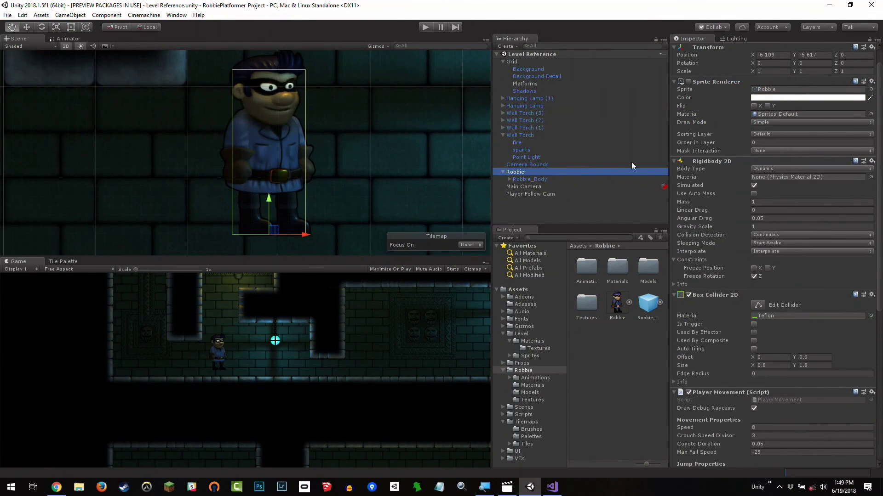
# - Toggle Robbie's Sprite Renderer on and back off, then select Robbie_Body
pyautogui.click(688, 81)
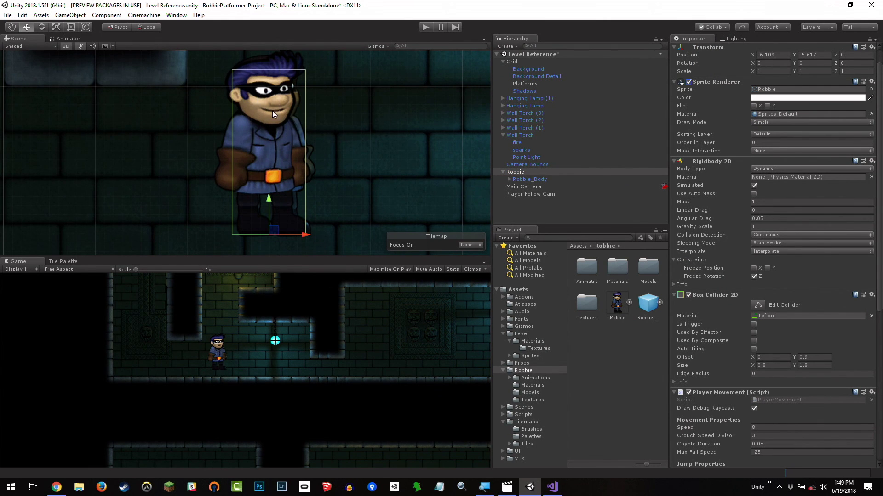
pyautogui.click(689, 82)
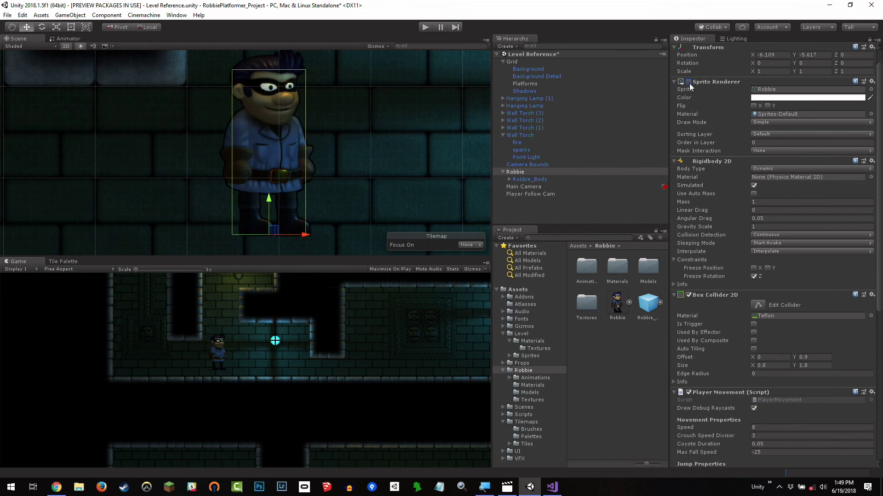
pyautogui.click(528, 180)
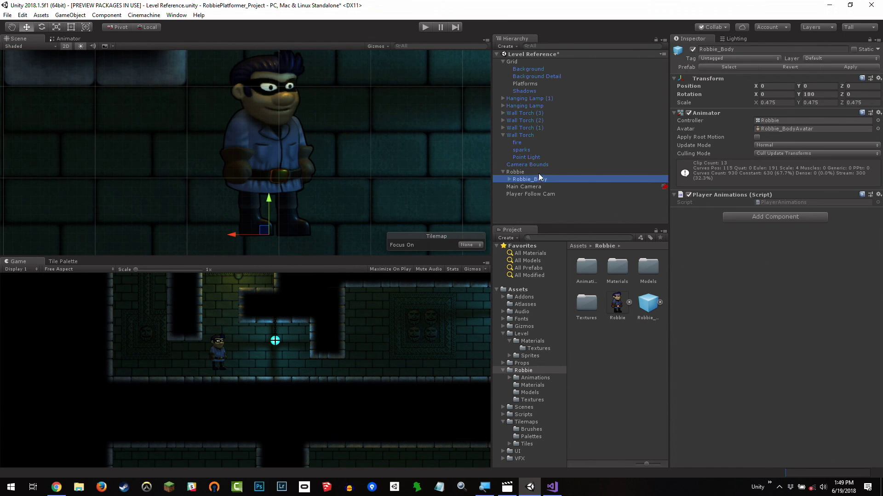
# - Open the Animator on the Mid Air blend tree, review its thresholds, and reselect Robbie
pyautogui.click(176, 15)
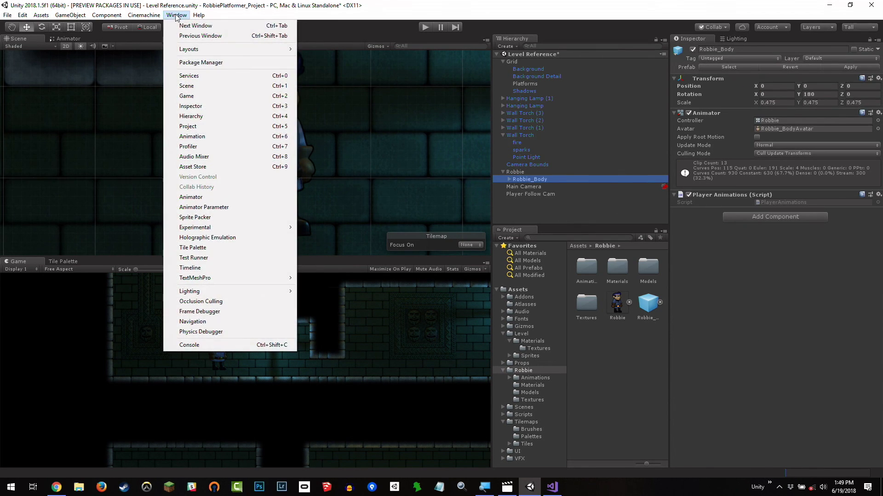
pyautogui.click(187, 197)
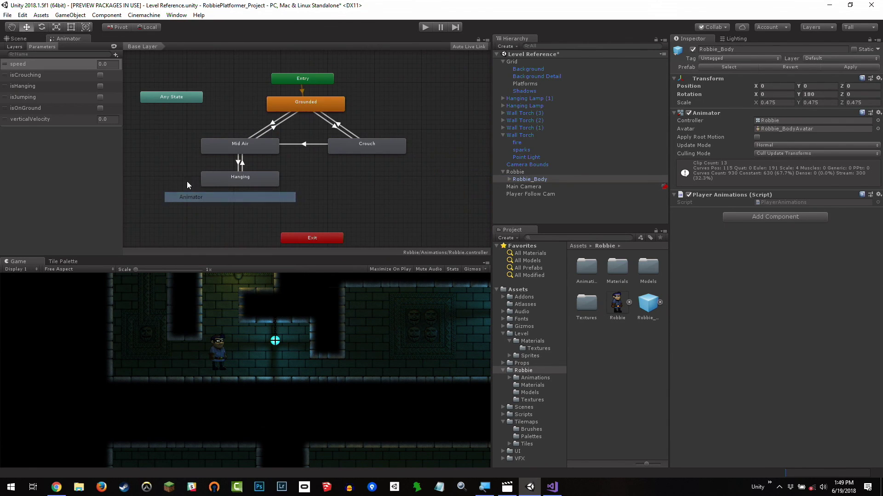
pyautogui.doubleClick(229, 146)
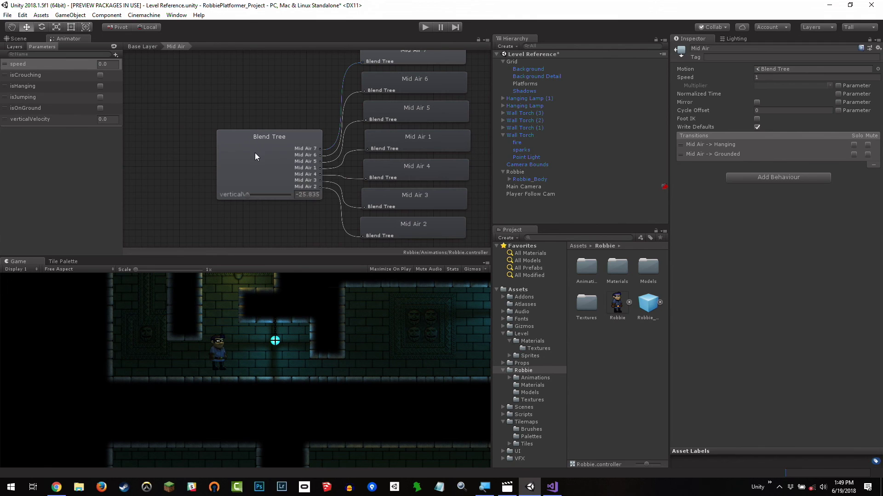
pyautogui.click(244, 135)
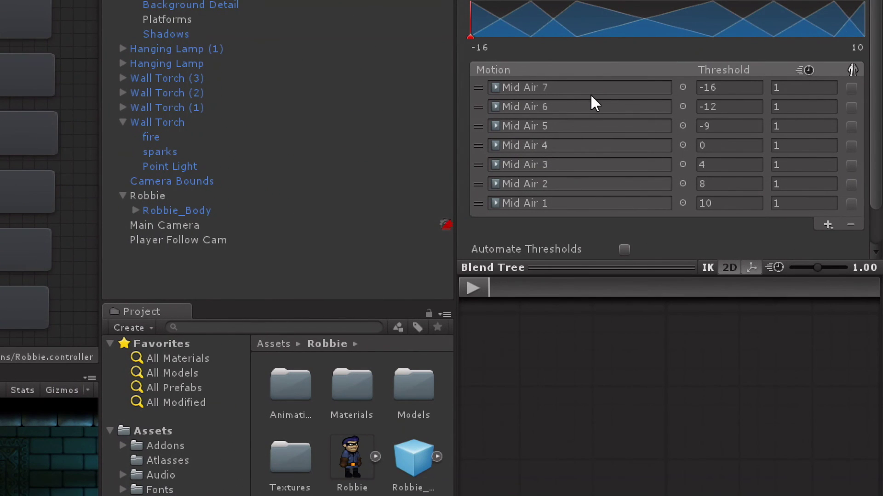
pyautogui.click(827, 225)
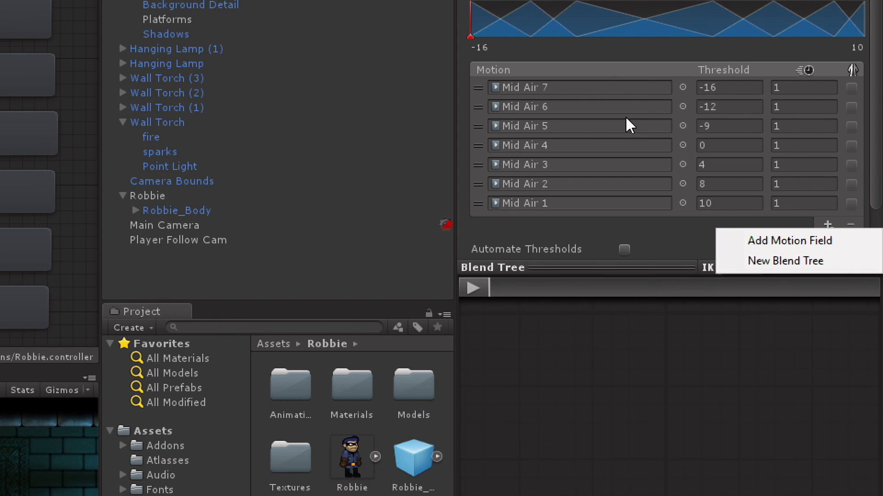
pyautogui.click(880, 46)
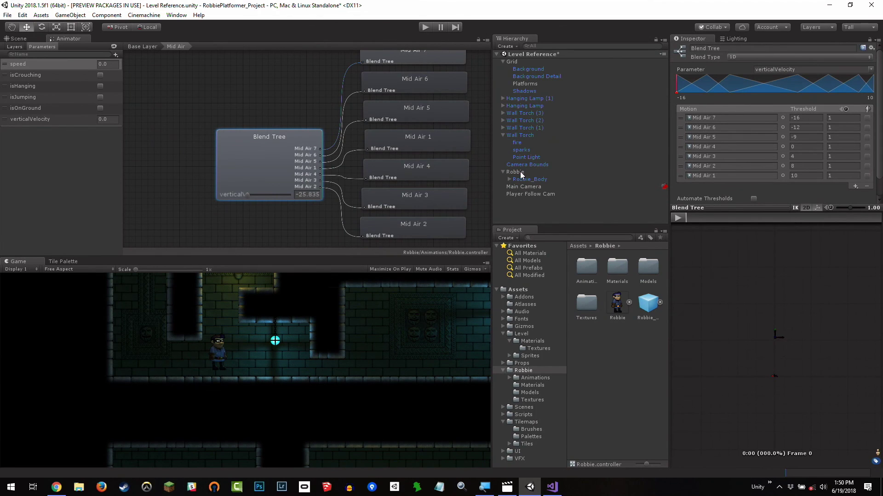
pyautogui.click(515, 173)
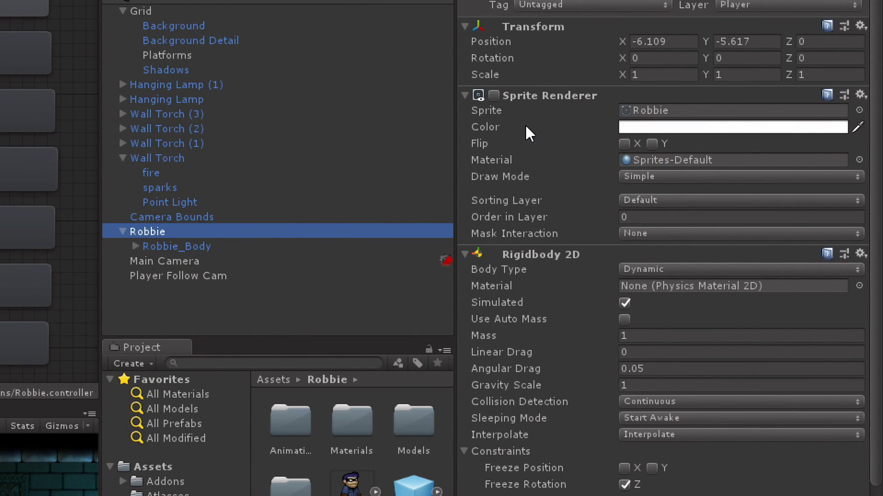
# - Switch to the Move tool with W
pyautogui.press('w')
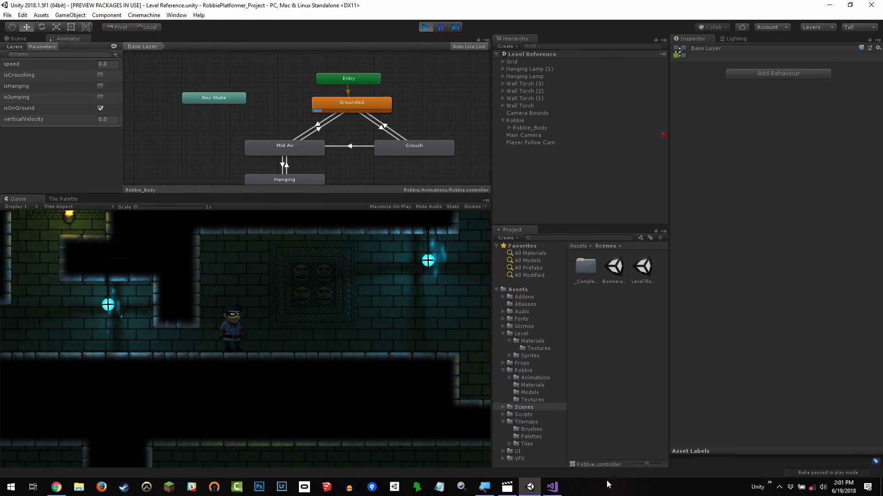
# - In Visual Studio, open PlayerMovement.cs and highlight the crouch input check in GroundMovement
pyautogui.click(552, 487)
pyautogui.scroll(6, 225, 197)
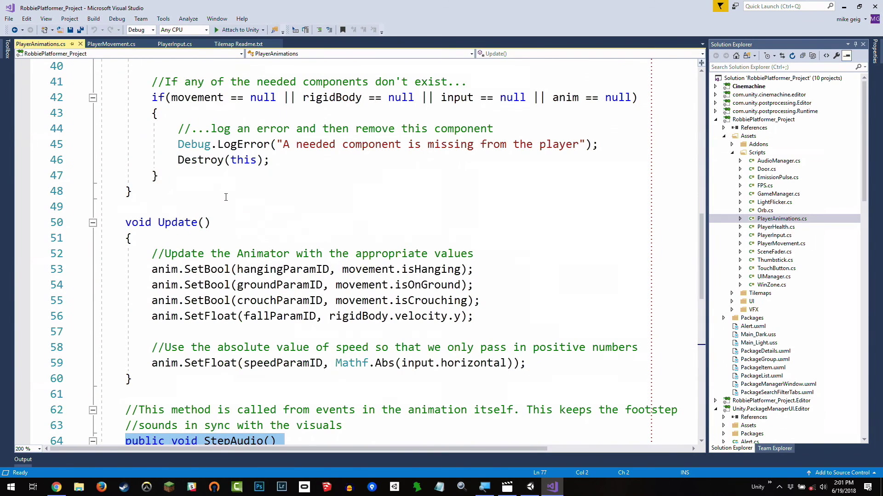
pyautogui.click(184, 44)
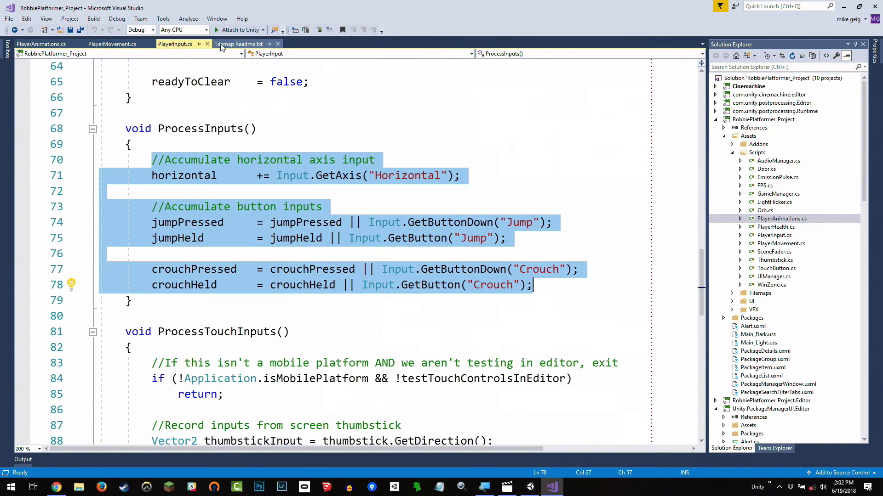
pyautogui.click(116, 44)
pyautogui.scroll(6, 200, 165)
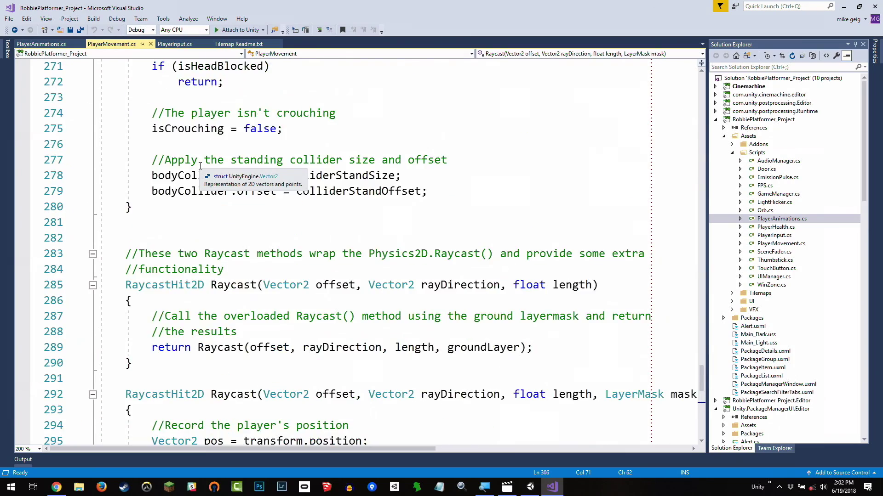
pyautogui.scroll(20, 200, 165)
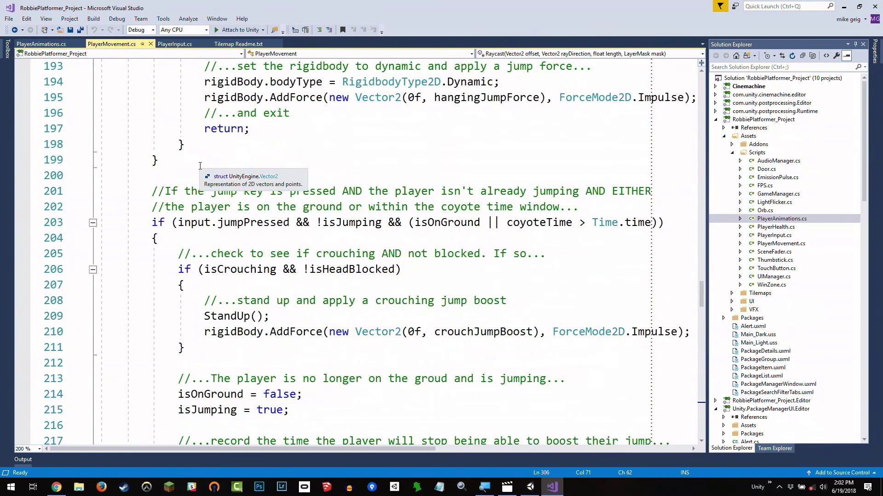
pyautogui.scroll(20, 325, 143)
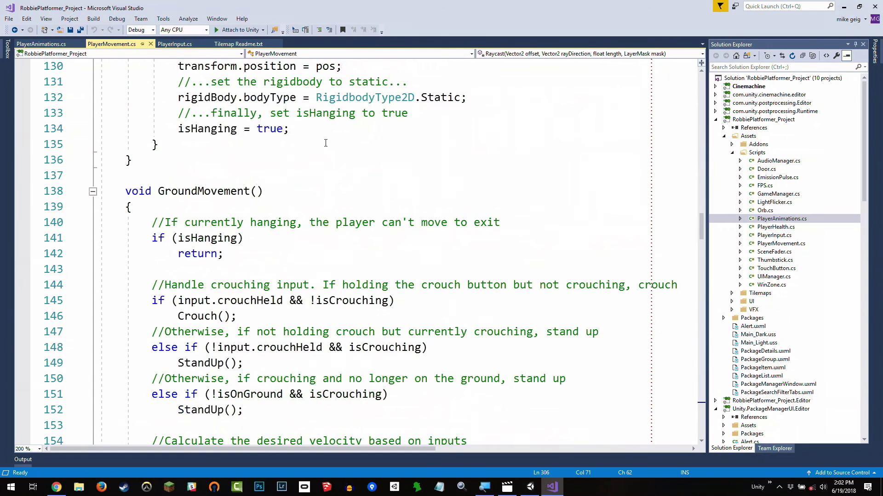
pyautogui.scroll(-2, 241, 127)
pyautogui.moveTo(152, 208); pyautogui.dragTo(419, 208)
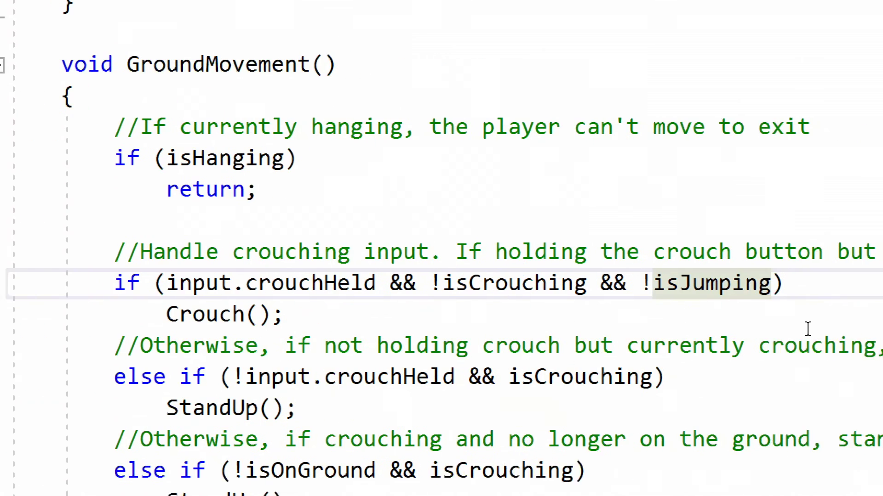
pyautogui.moveTo(586, 284); pyautogui.dragTo(776, 285)
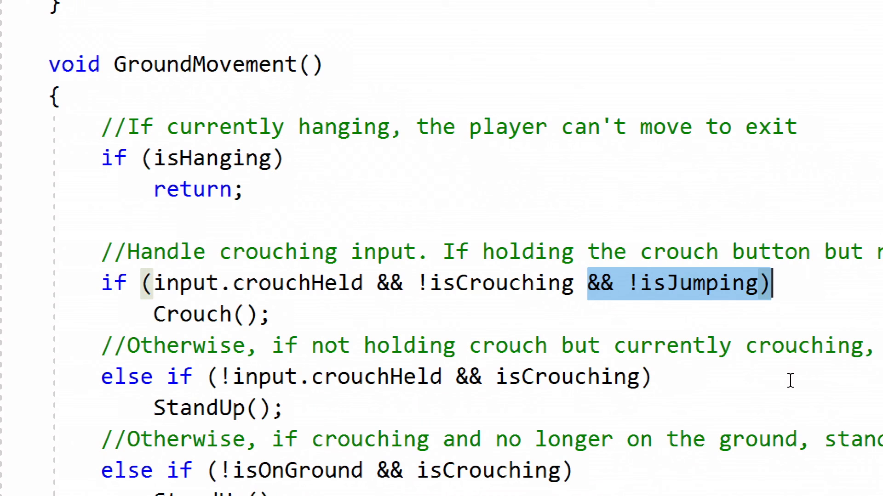